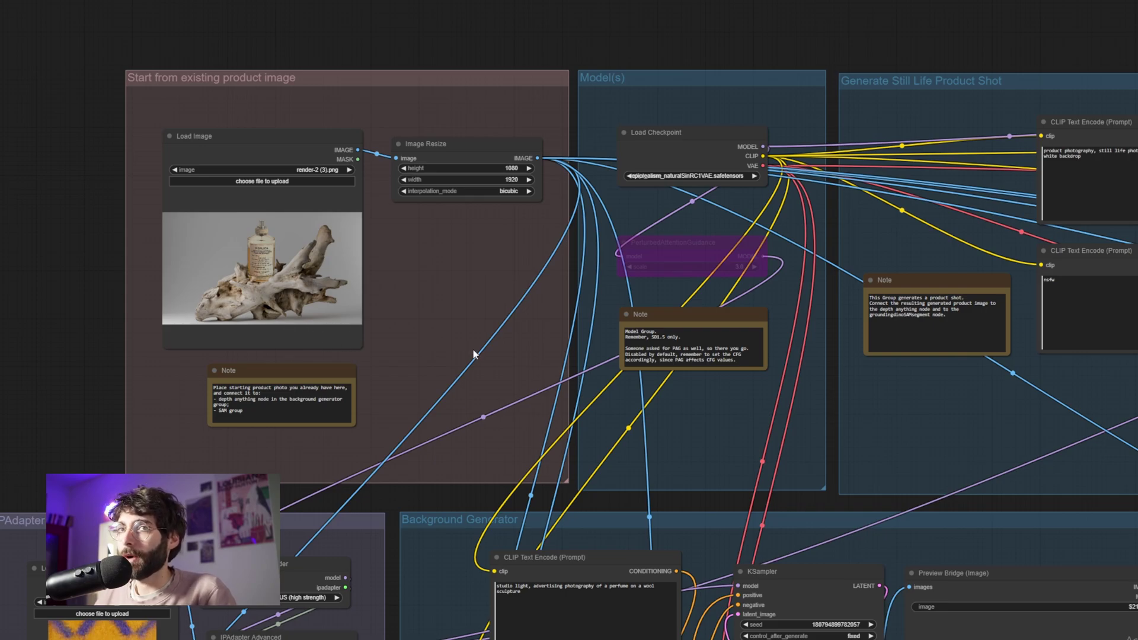
# Examine the workflow's groups from the starting product image and models through background generation, relighting, upscaling, detail preservation and color matching.
pyautogui.moveTo(478, 355); pyautogui.dragTo(235, 369)
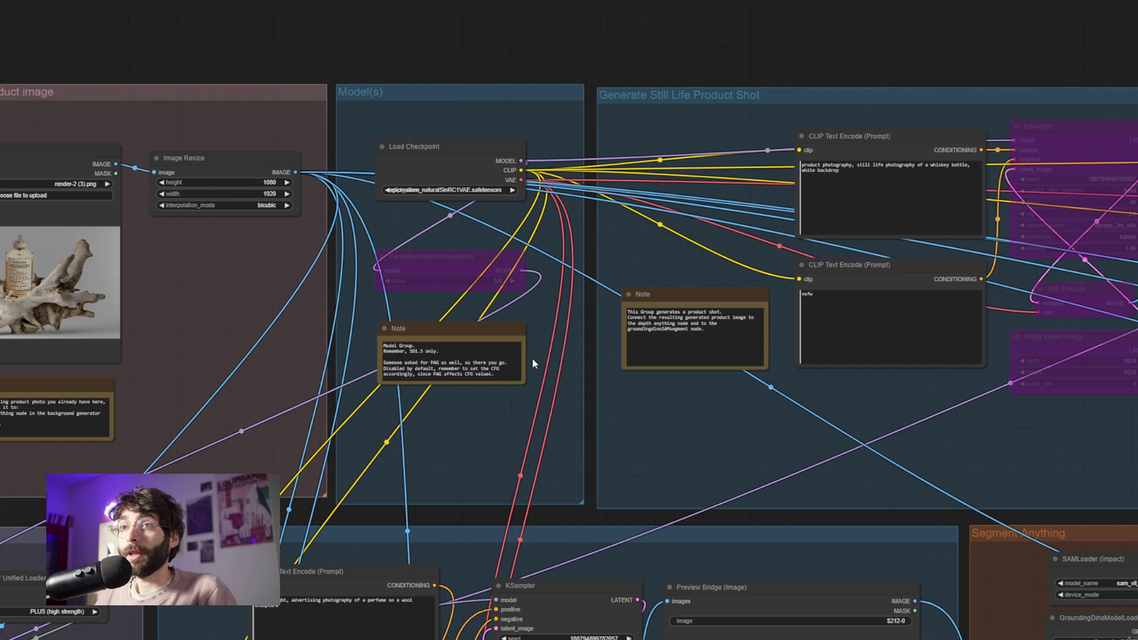
pyautogui.click(457, 258)
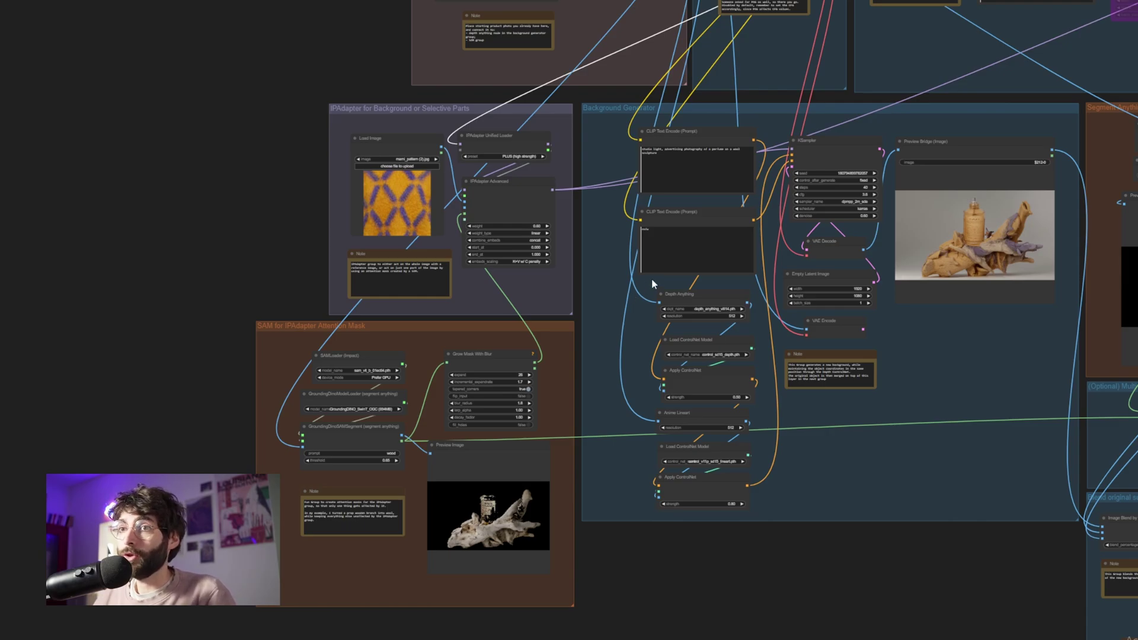
pyautogui.moveTo(959, 370); pyautogui.dragTo(362, 313)
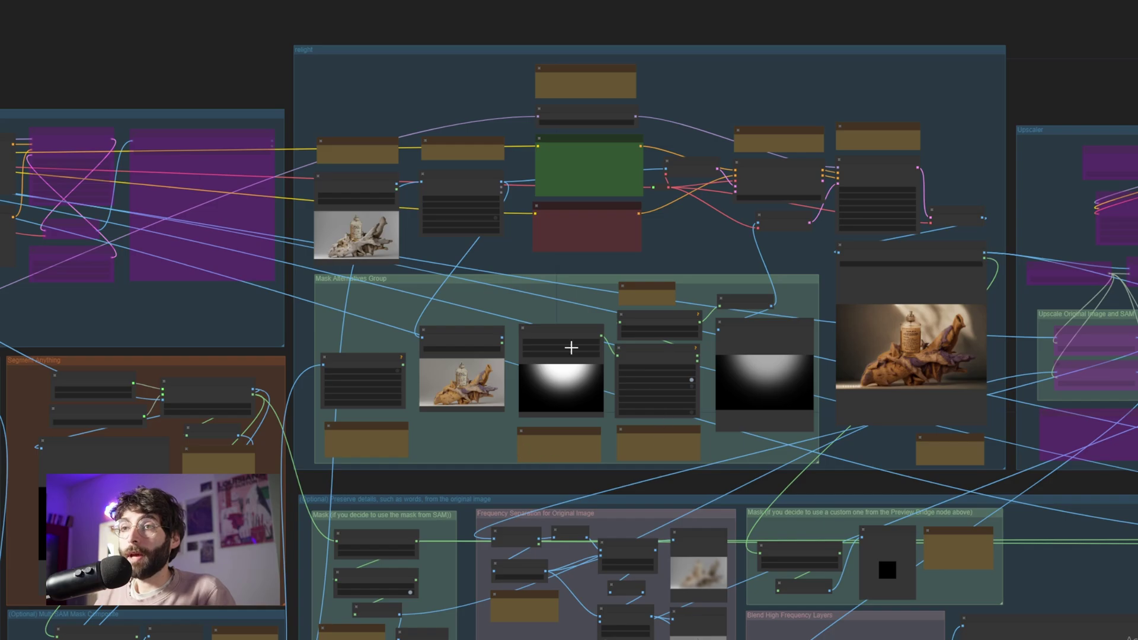
pyautogui.click(514, 346)
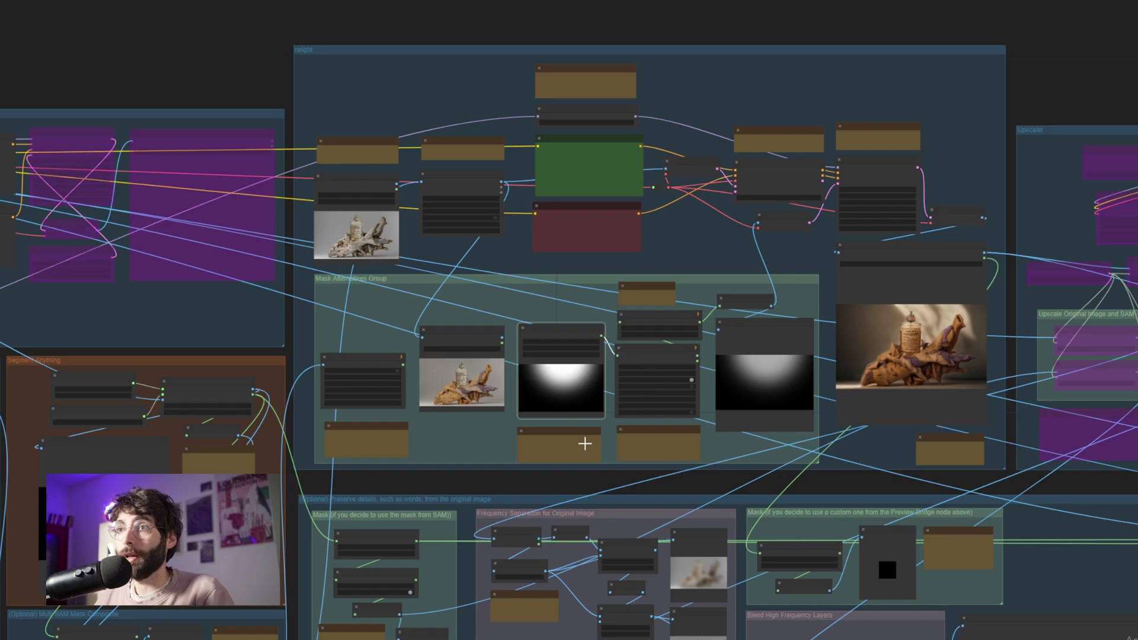
pyautogui.moveTo(471, 405); pyautogui.dragTo(469, 408)
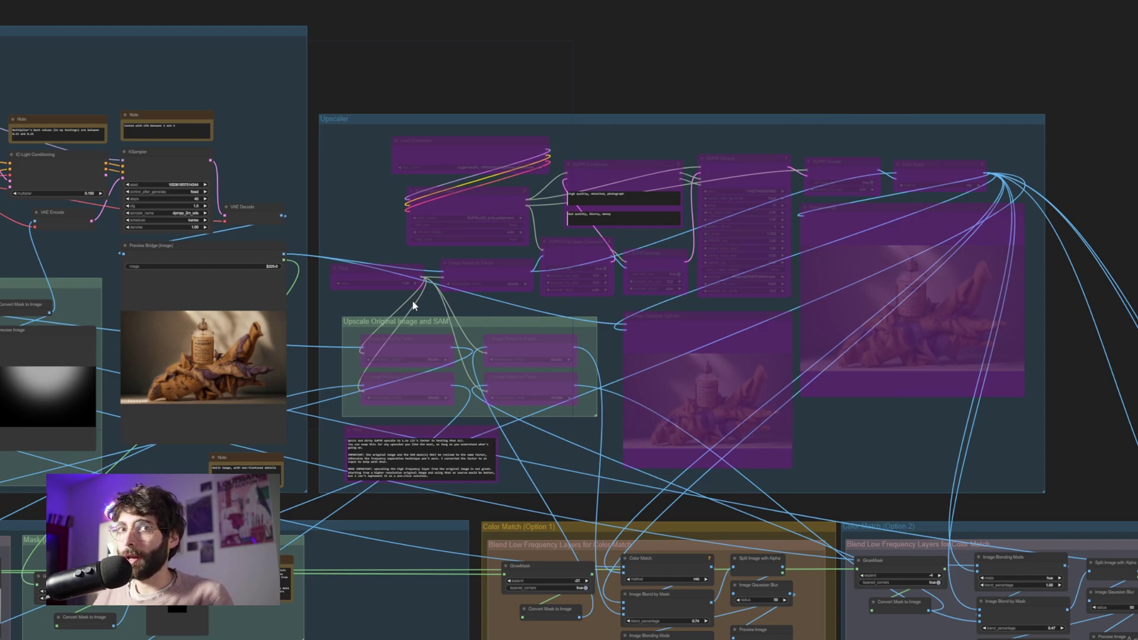
pyautogui.moveTo(448, 320); pyautogui.dragTo(447, 322)
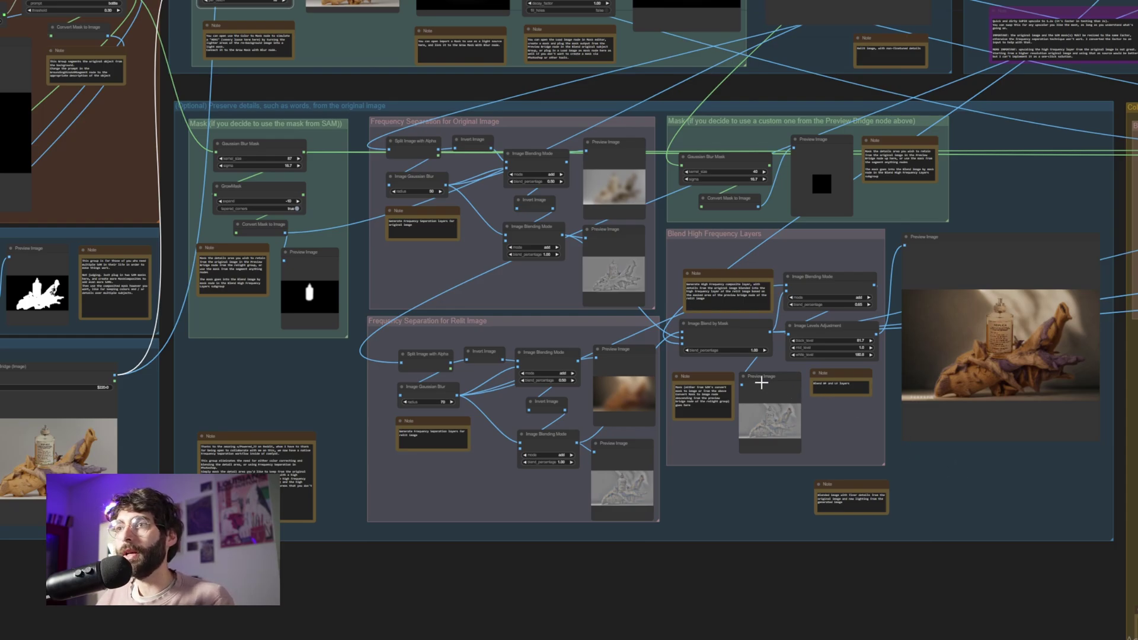
pyautogui.moveTo(761, 383); pyautogui.dragTo(766, 381)
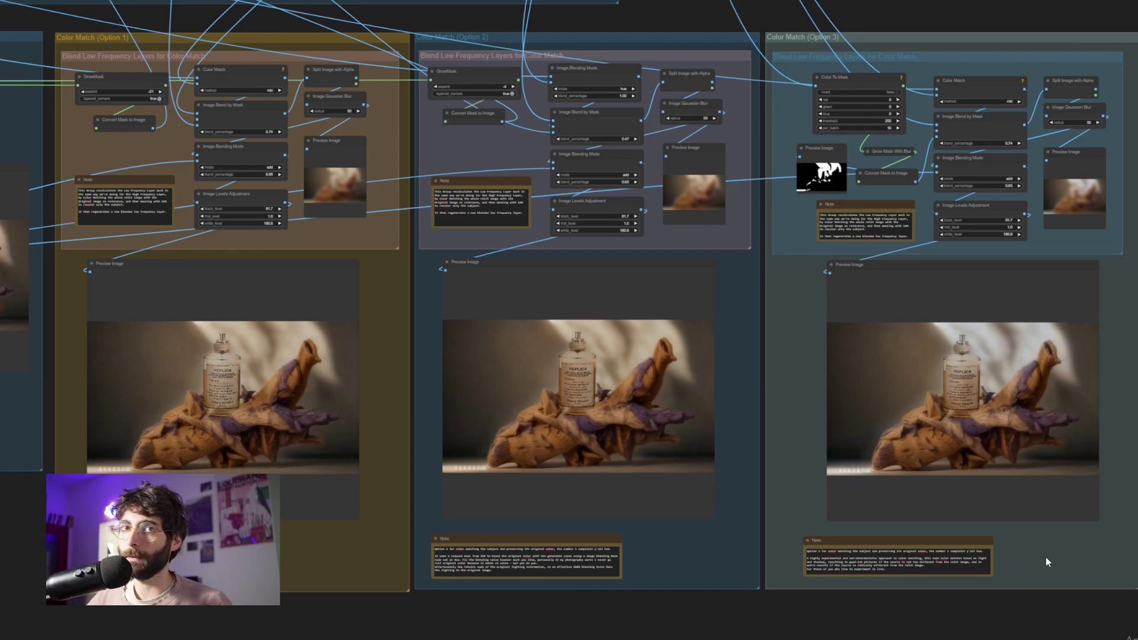
pyautogui.press('.')
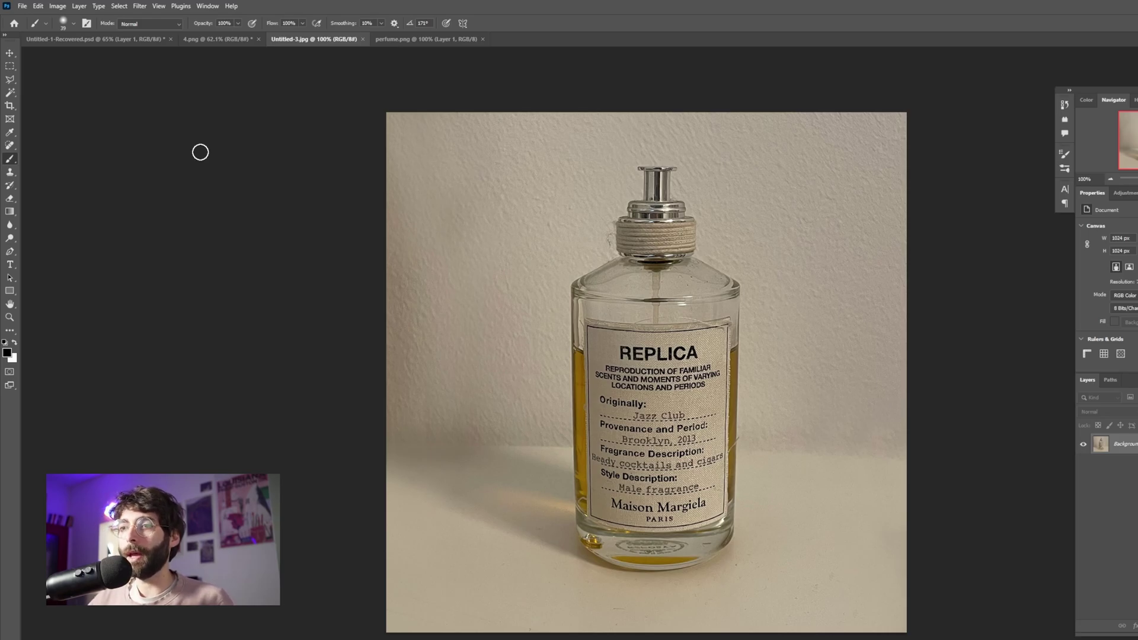
# View the perfume cutout in Photoshop, and inspect the bottle plane and driftwood mesh in the Blender scene from orbit and camera view.
pyautogui.hotkey('ctrl', 'Tab')
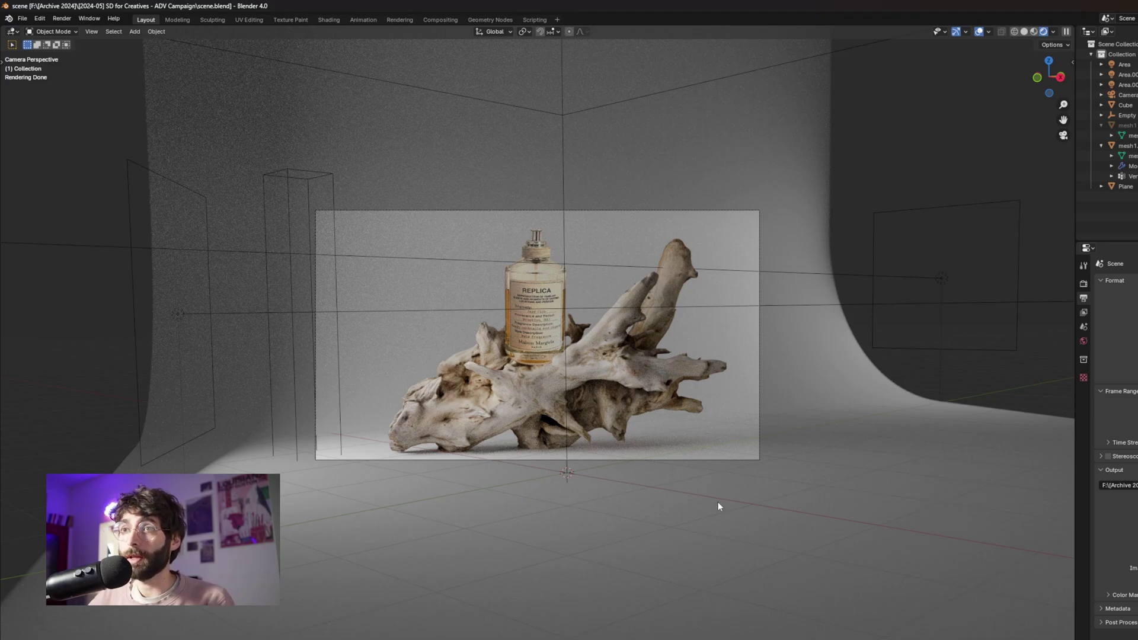
pyautogui.click(563, 273)
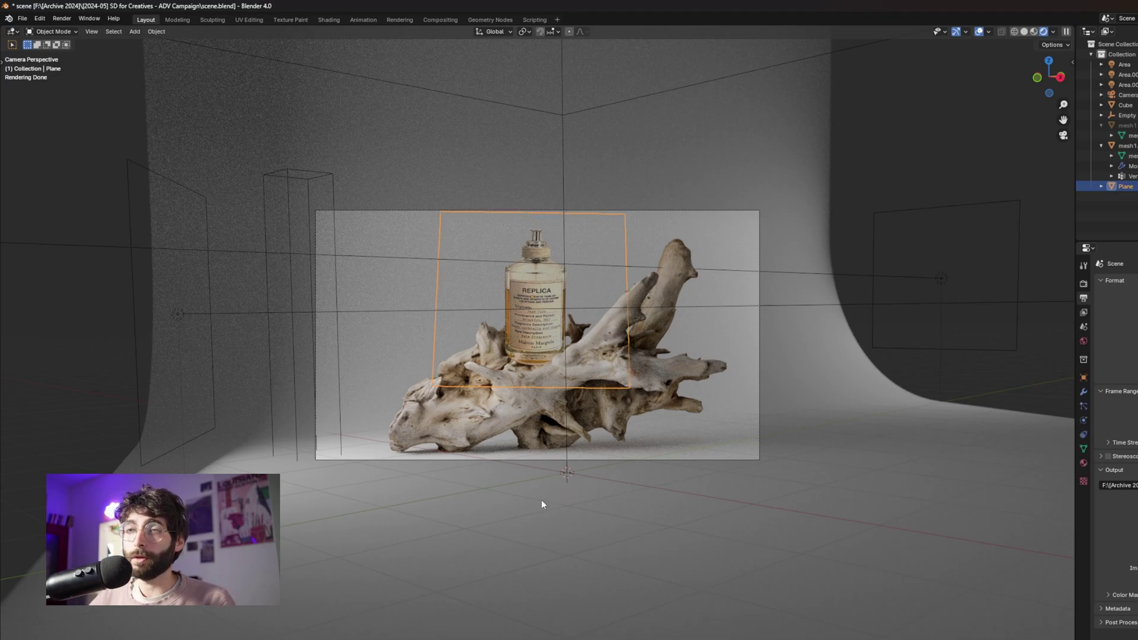
pyautogui.click(638, 501)
pyautogui.click(628, 360)
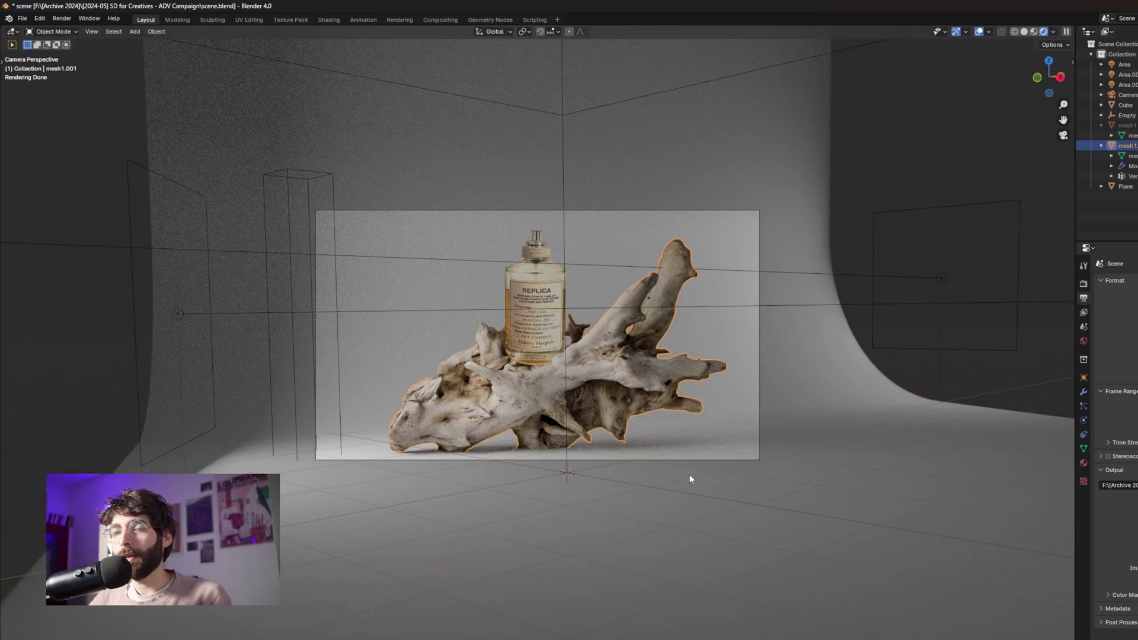
pyautogui.click(517, 279)
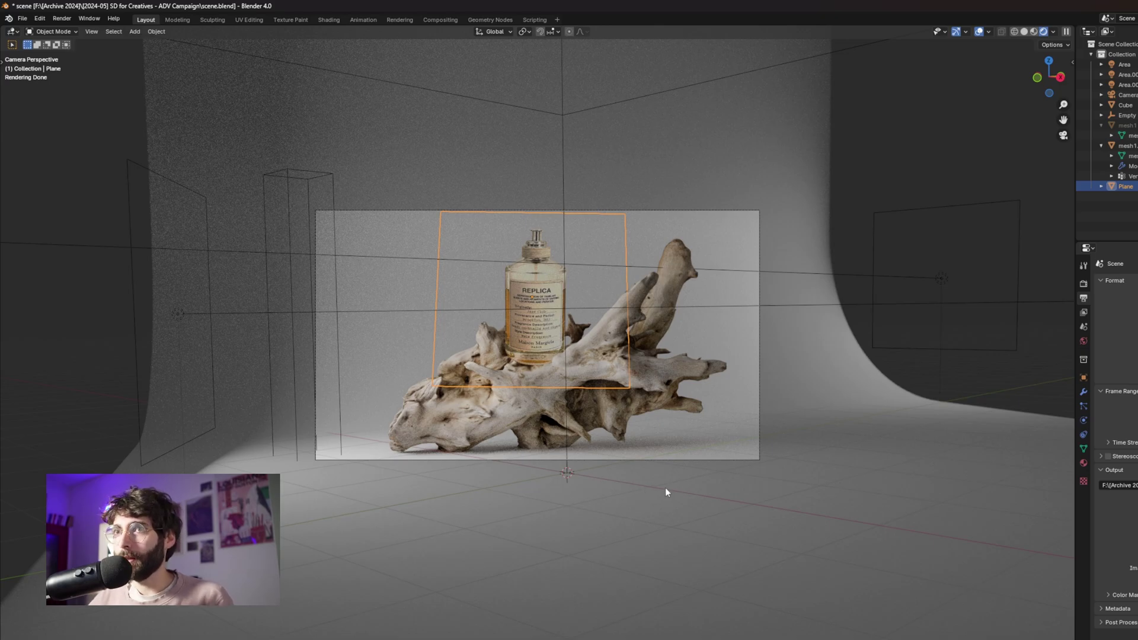
pyautogui.moveTo(687, 485); pyautogui.dragTo(657, 483)
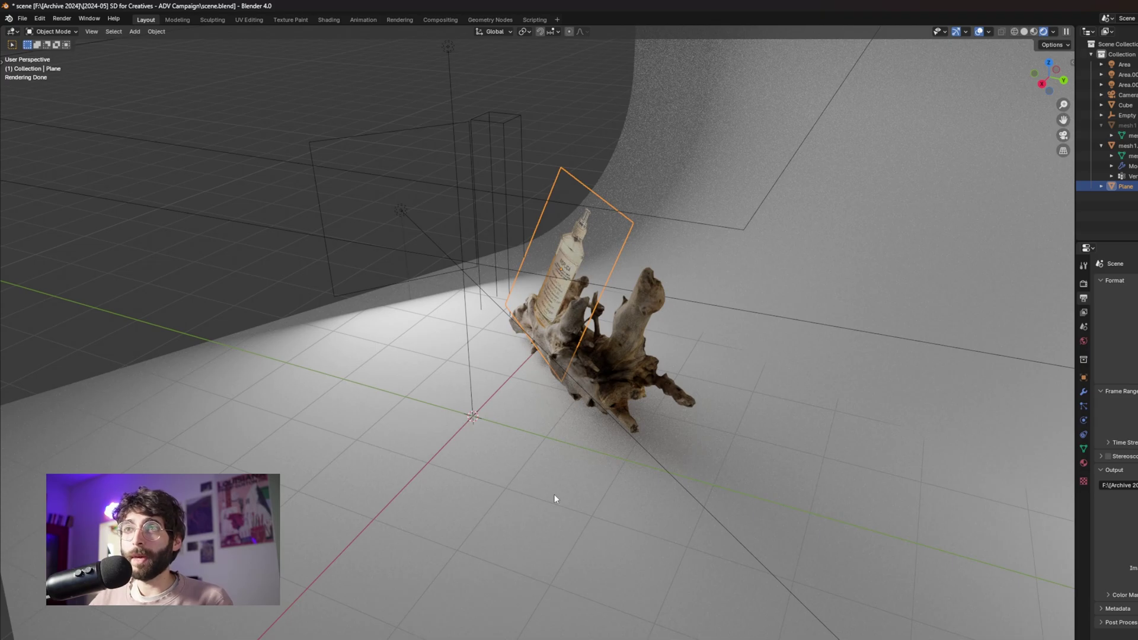
pyautogui.press('KP_0')
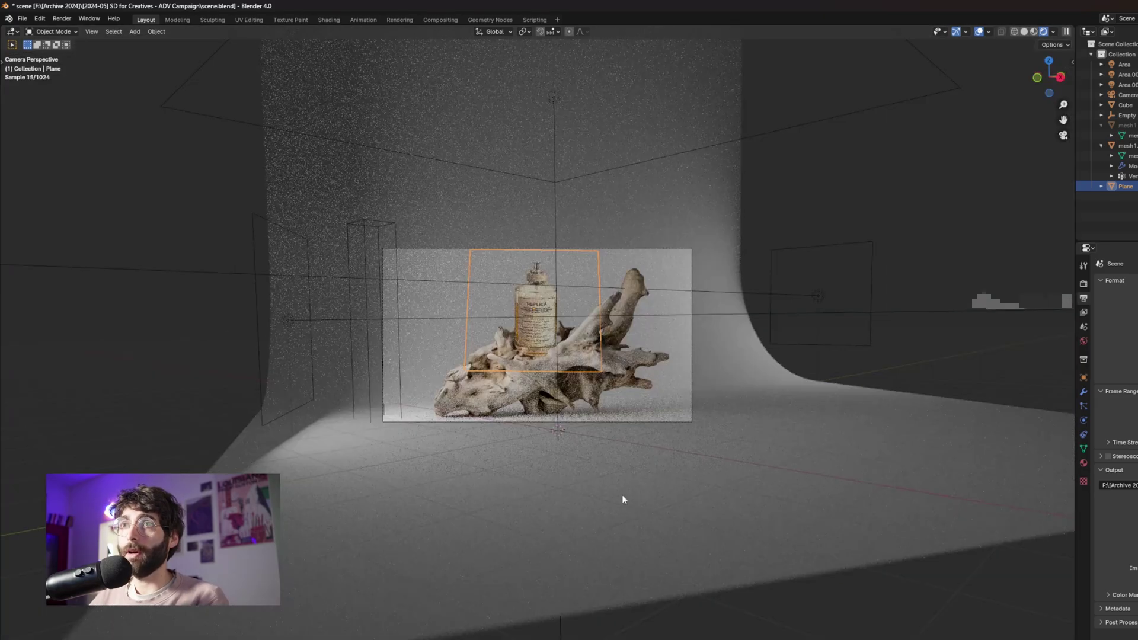
# Inspect the studio backdrop, the side area lights and the overhead area light, and look at the available render commands.
pyautogui.click(815, 424)
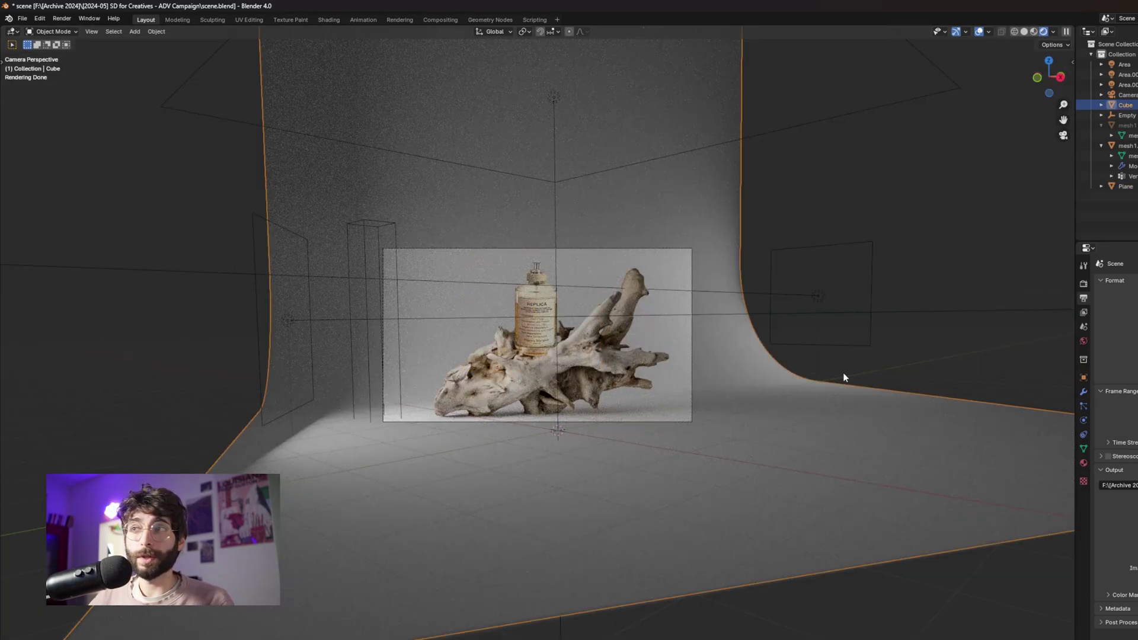
pyautogui.click(819, 297)
pyautogui.click(291, 320)
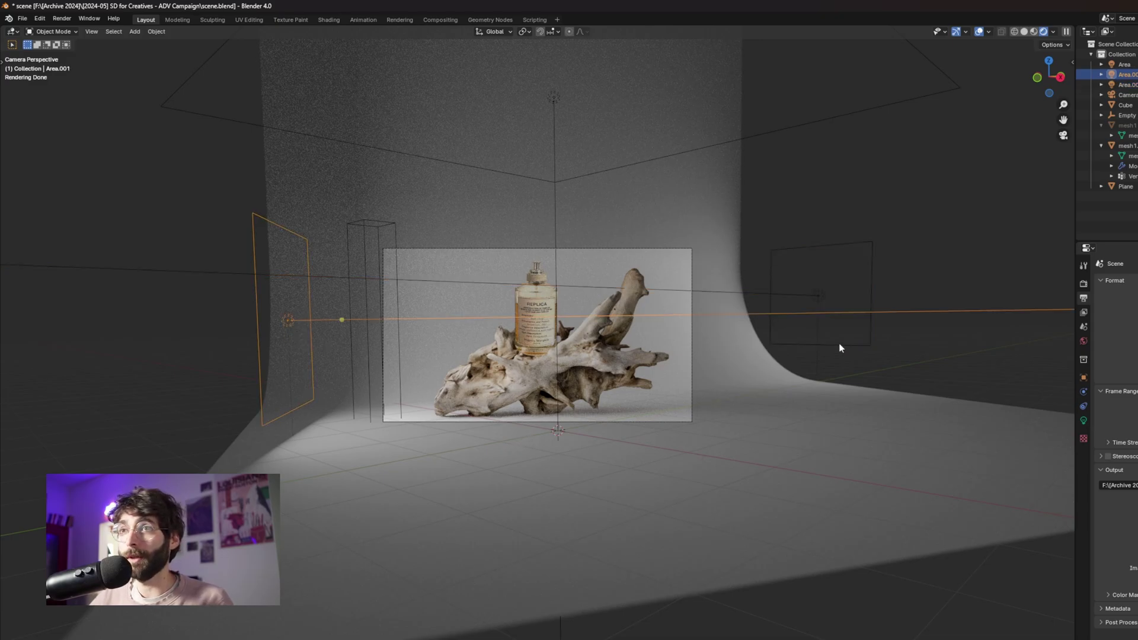
pyautogui.click(824, 297)
pyautogui.click(555, 114)
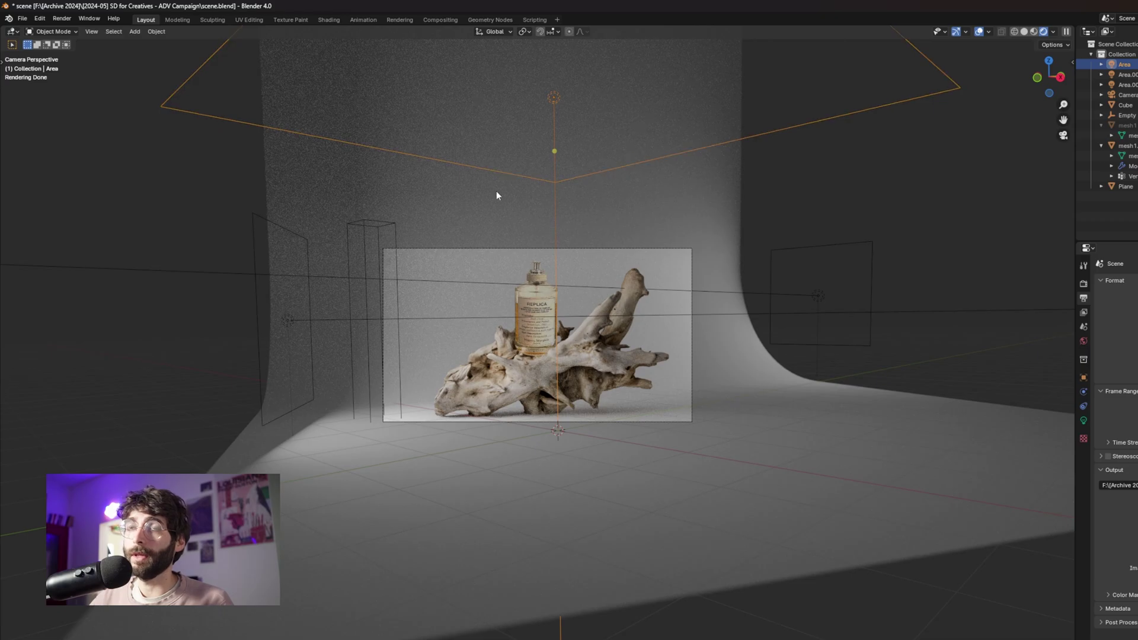
pyautogui.click(62, 19)
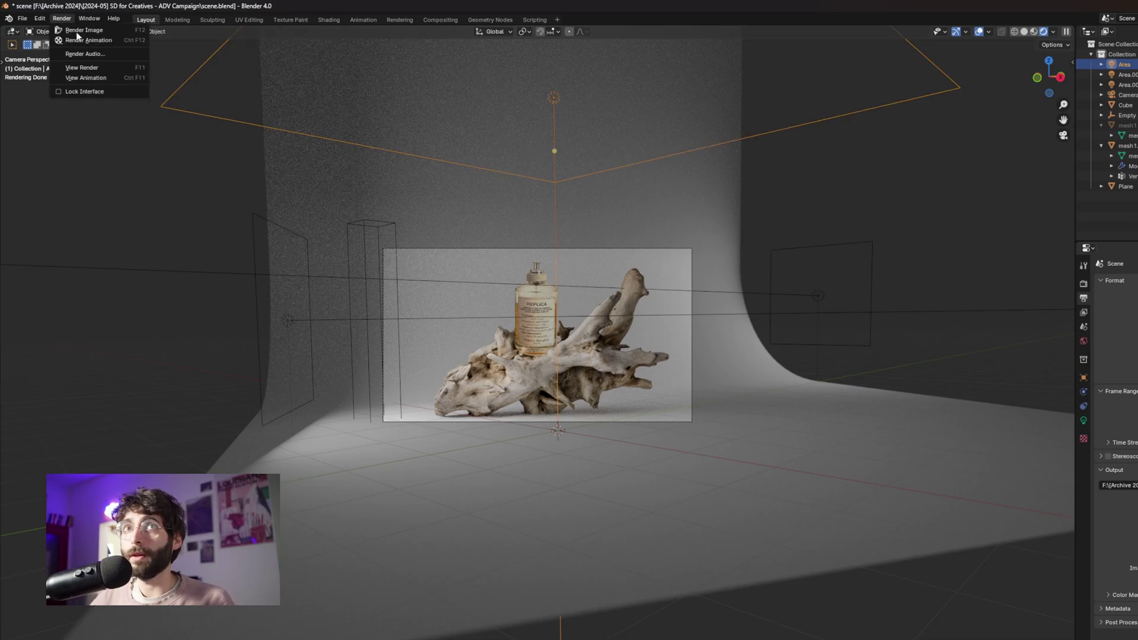
pyautogui.click(77, 74)
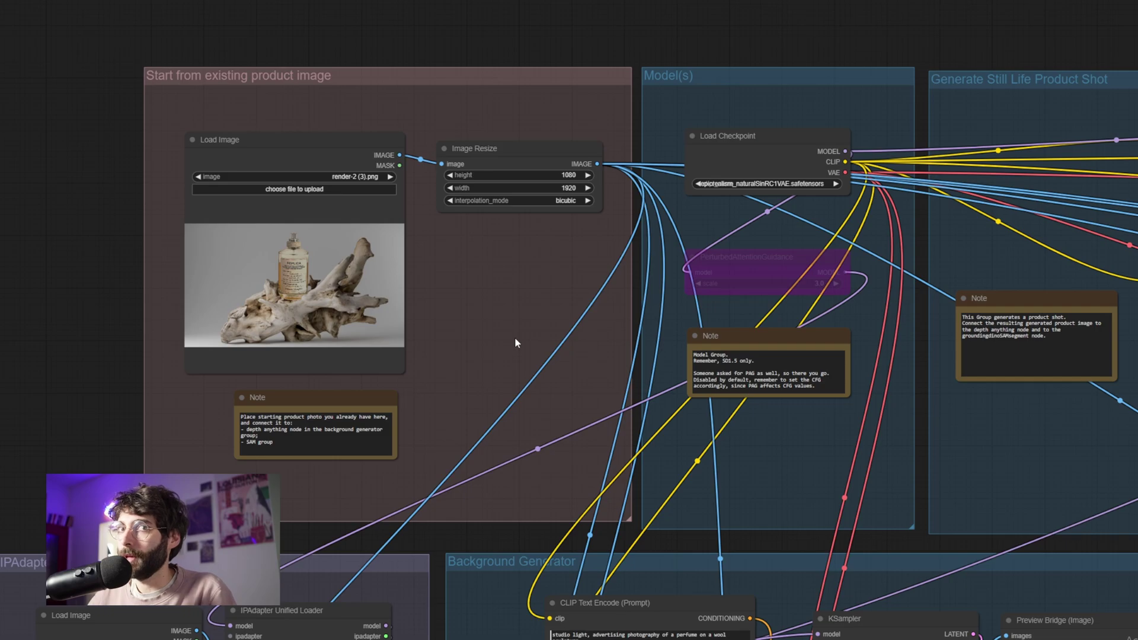
# Switch back to ComfyUI and inspect the Image Resize node in the starting product image group.
pyautogui.click(505, 204)
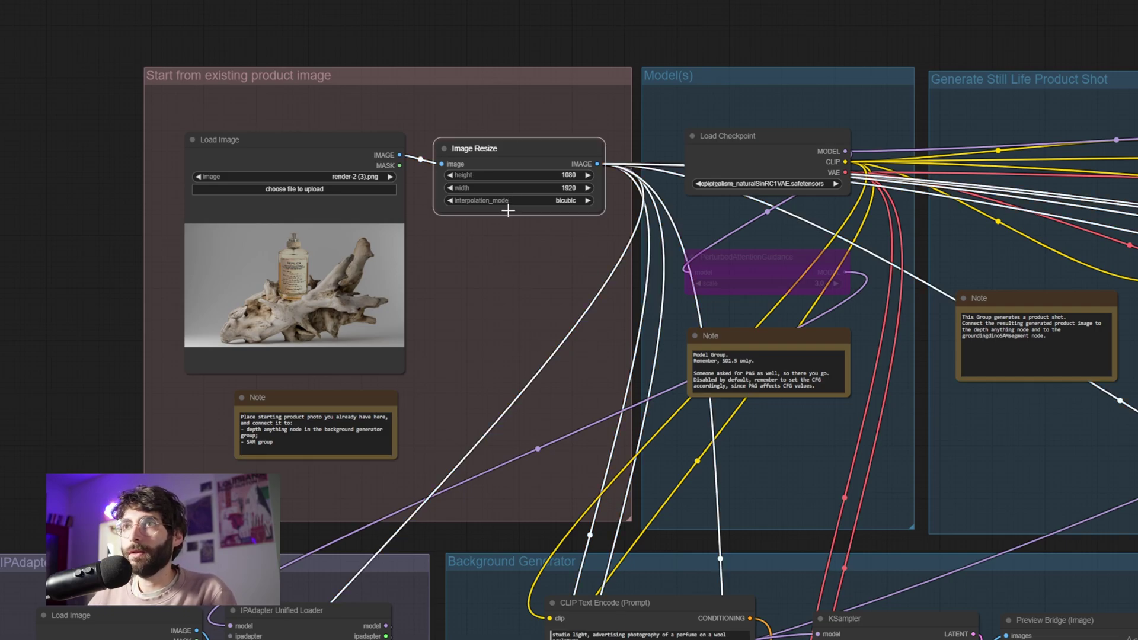
pyautogui.moveTo(519, 158); pyautogui.dragTo(521, 159)
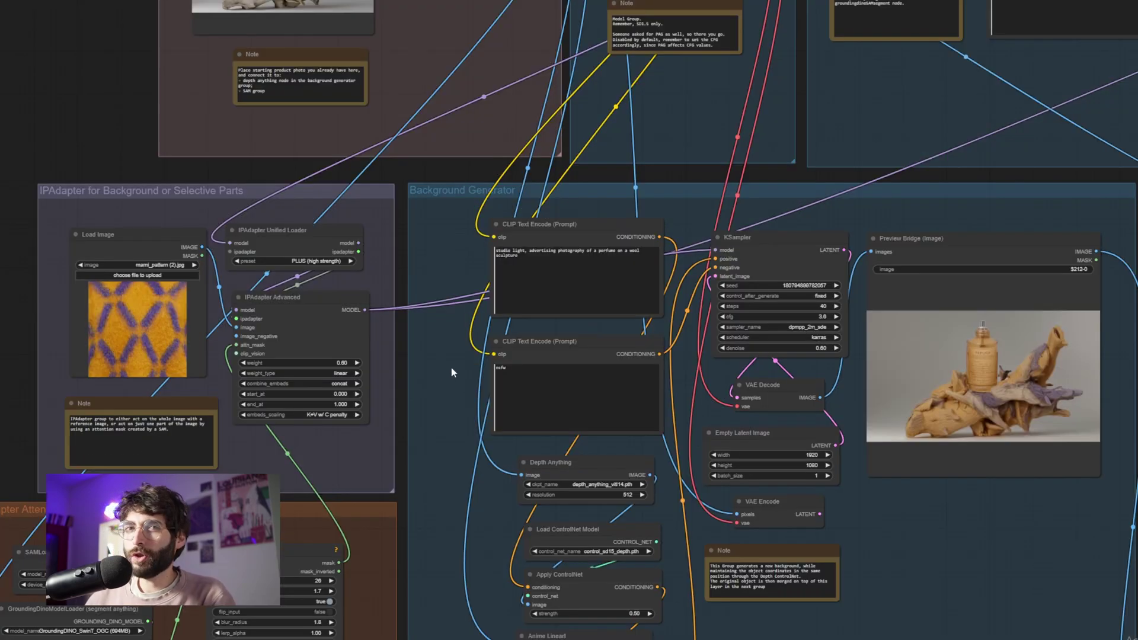
# Set the Background Generator's positive prompt to "studio light, advertising photography of a perfume on a ice sculpture".
pyautogui.scroll(6, 452, 370)
pyautogui.moveTo(453, 371); pyautogui.dragTo(405, 475)
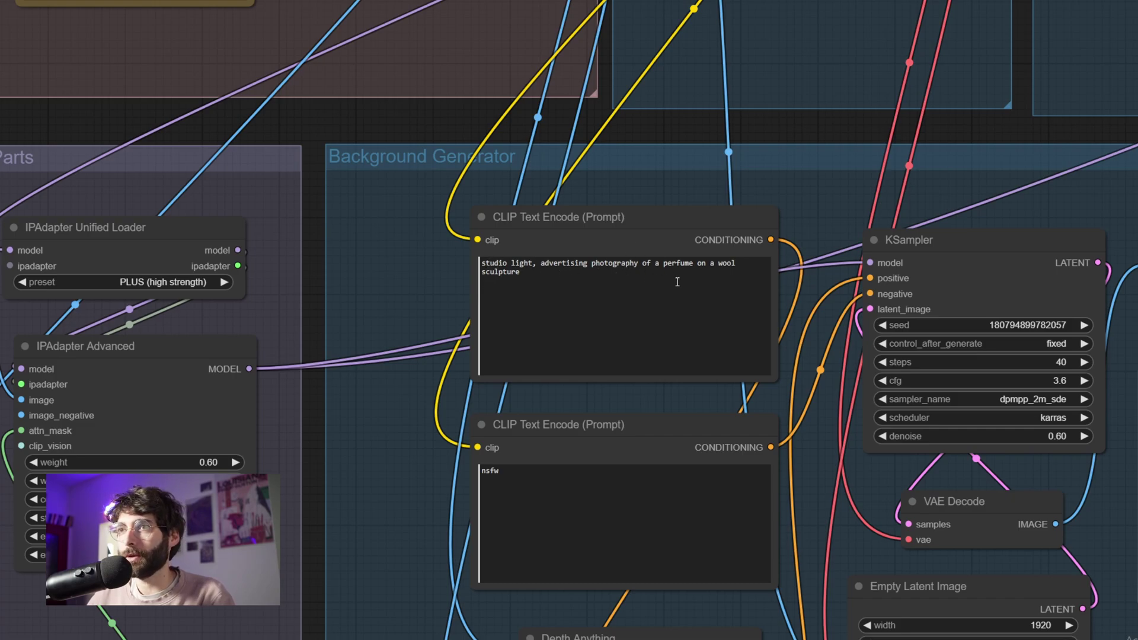
pyautogui.moveTo(713, 264); pyautogui.dragTo(705, 292)
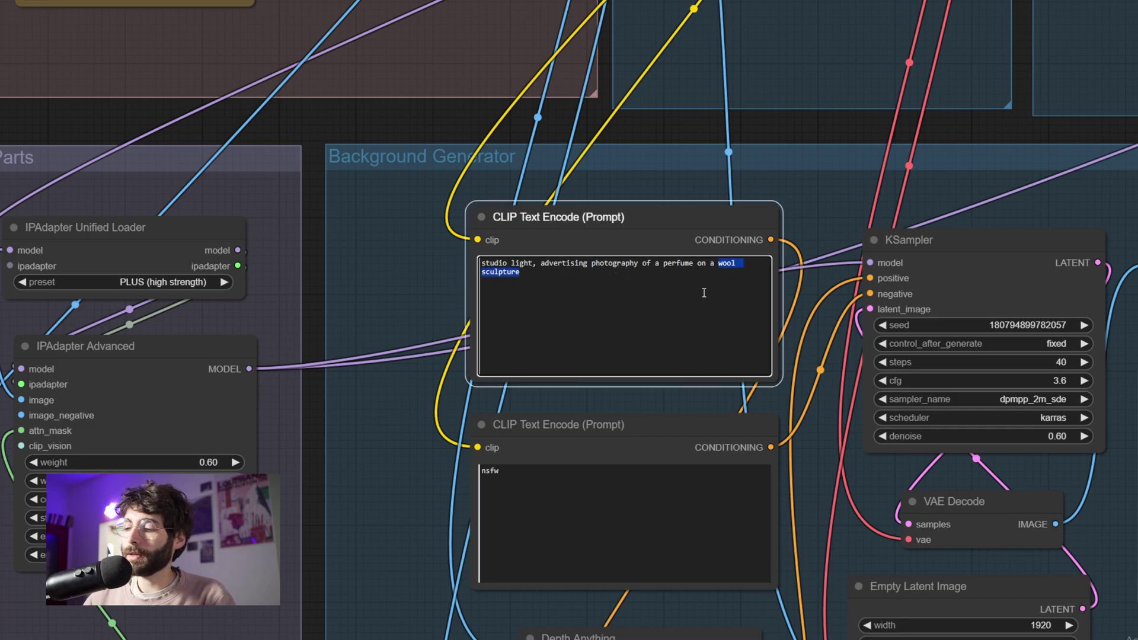
pyautogui.write('ice scultp')
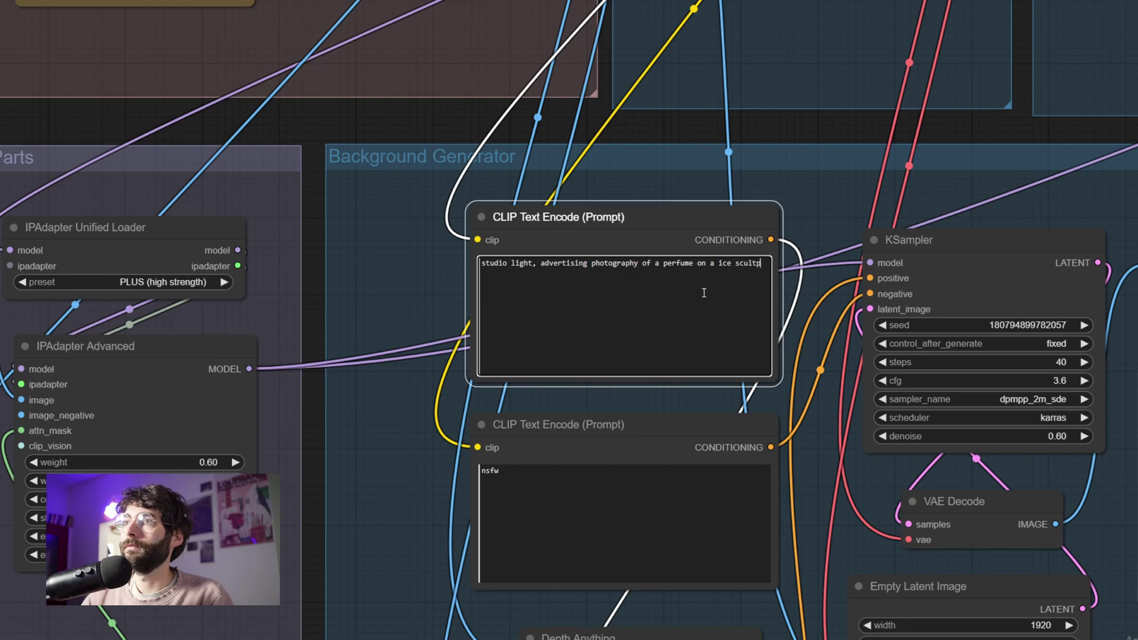
pyautogui.press('BackSpace')
pyautogui.press('BackSpace')
pyautogui.write('pture')
# Copy the whole ice sculpture prompt and replace the relighting group's positive prompt with it.
pyautogui.hotkey('ctrl', 'a')
pyautogui.hotkey('ctrl', 'c')
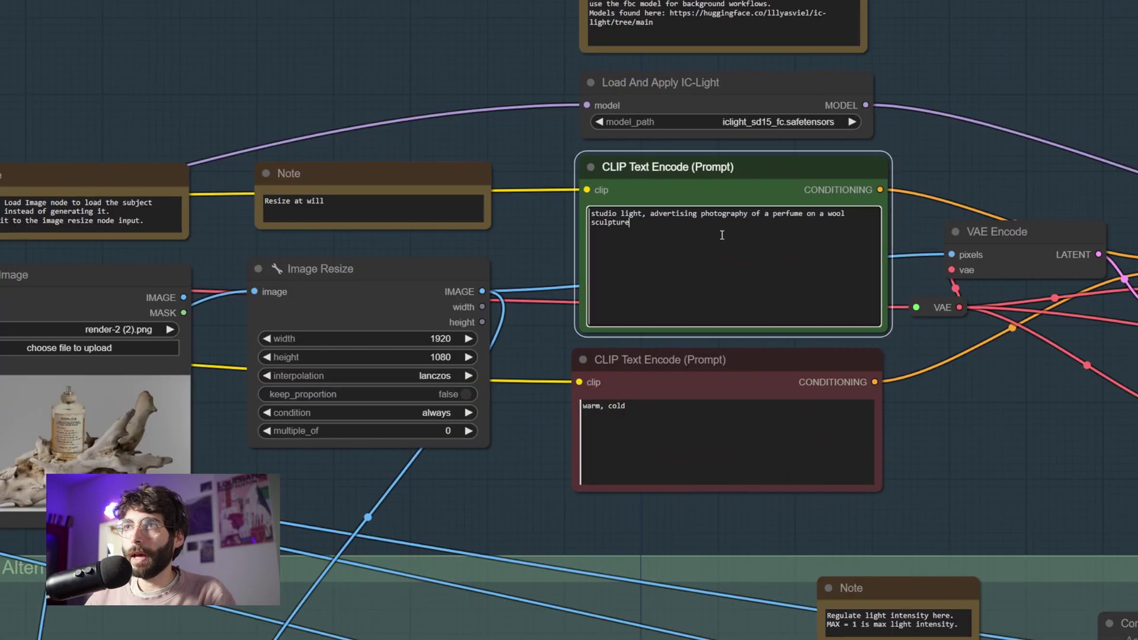
pyautogui.hotkey('ctrl', 'a')
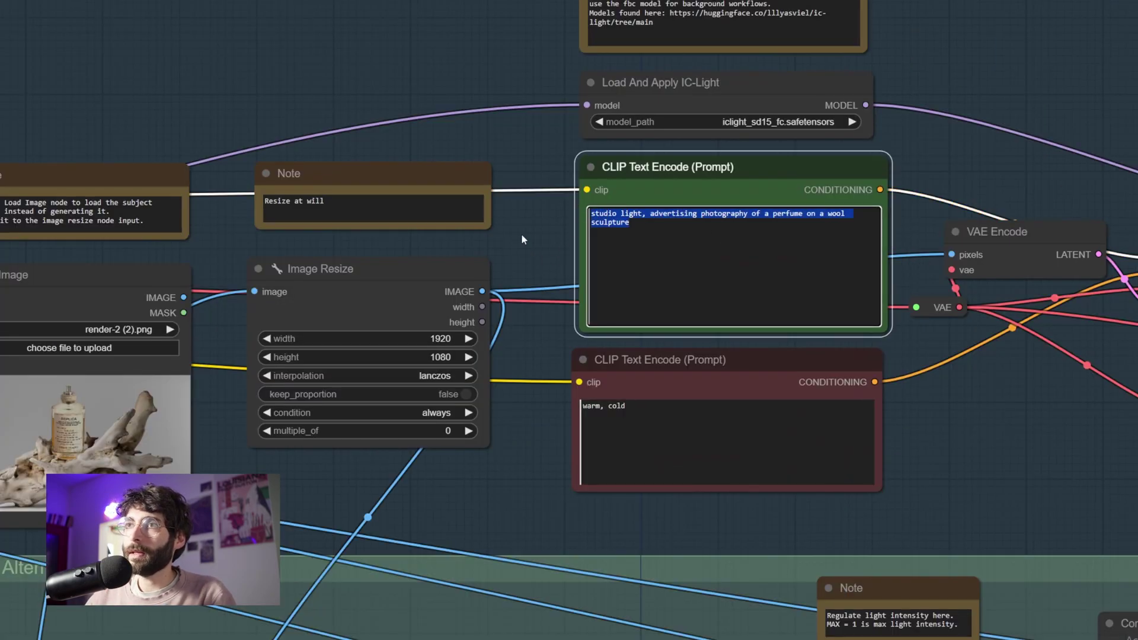
pyautogui.hotkey('ctrl', 'v')
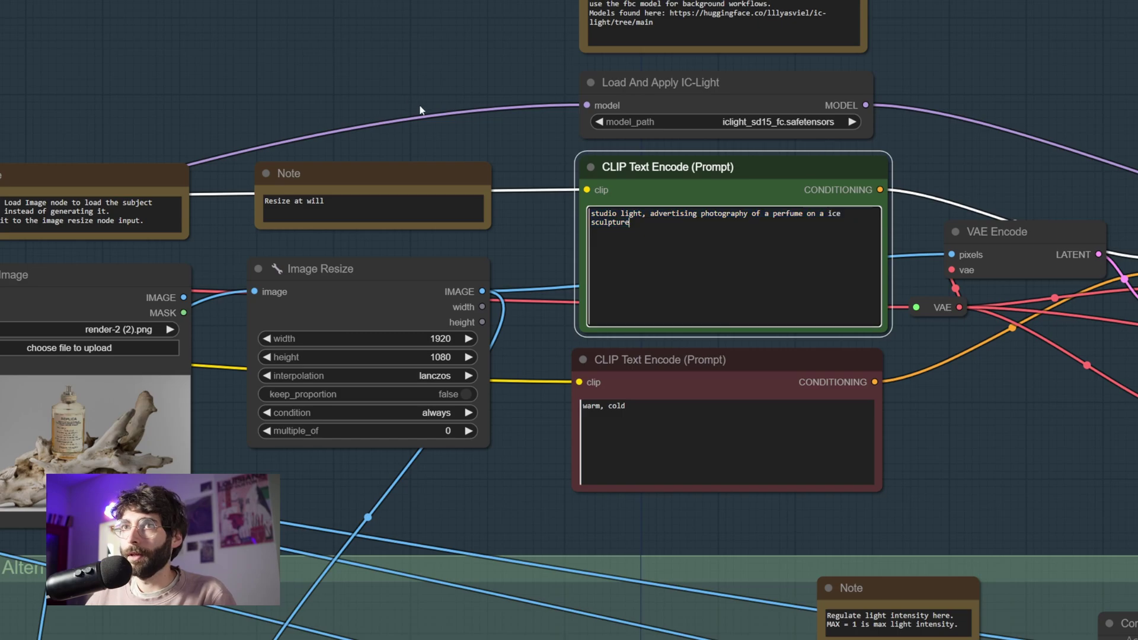
# Review the Segment Anything group and the IPAdapter group with its ice pattern reference image.
pyautogui.scroll(-5, 430, 149)
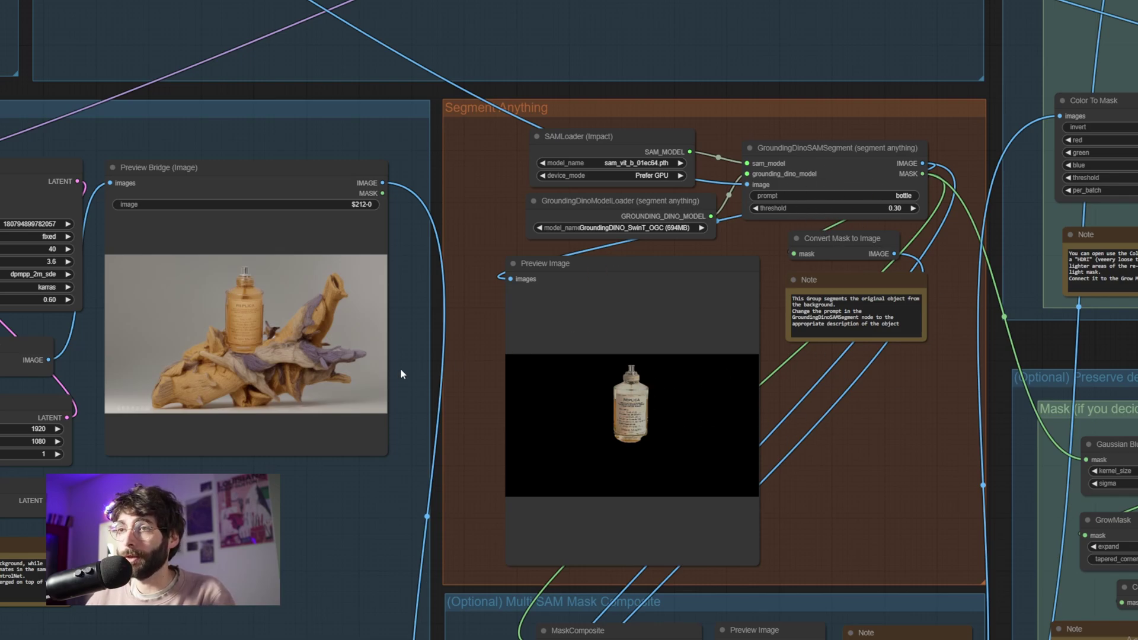
pyautogui.scroll(-2, 391, 396)
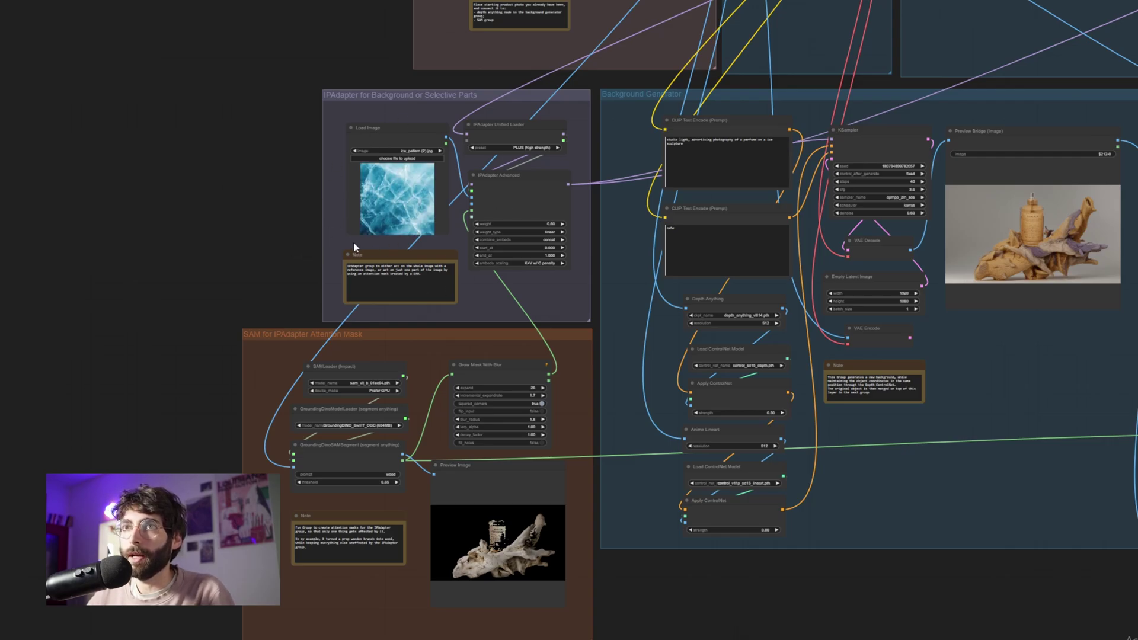
pyautogui.moveTo(282, 254); pyautogui.dragTo(146, 241)
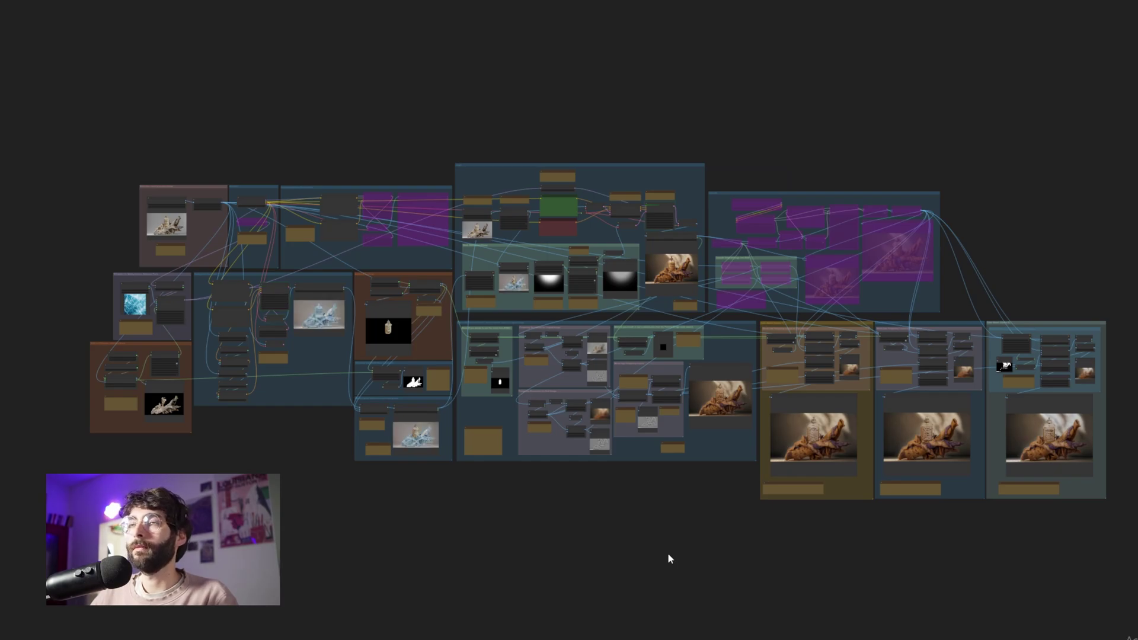
# Compare the previews of the three Color Match options, and inspect Option 1's Color Match node and Option 2's first Image Blending Mode node.
pyautogui.scroll(10, 986, 544)
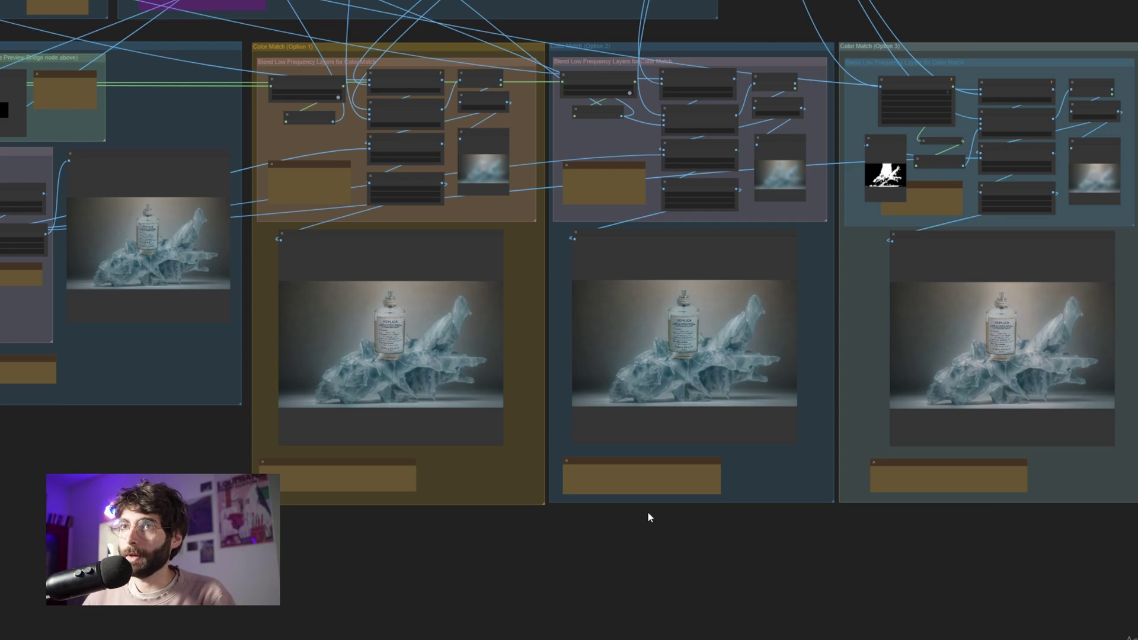
pyautogui.moveTo(649, 531); pyautogui.dragTo(630, 553)
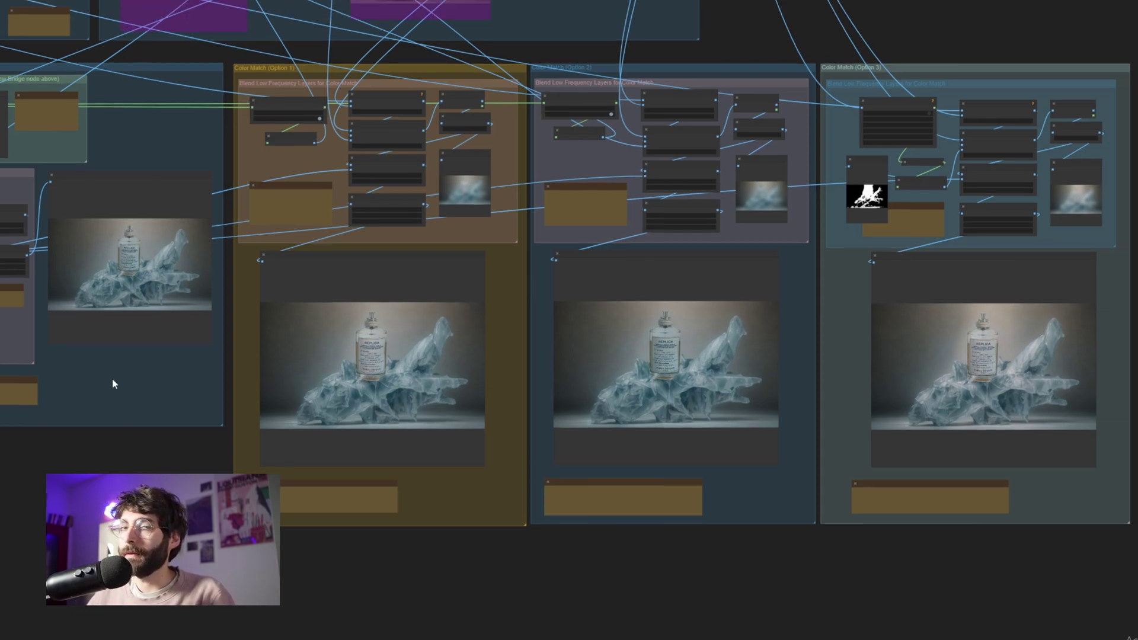
pyautogui.scroll(12, 6, 225)
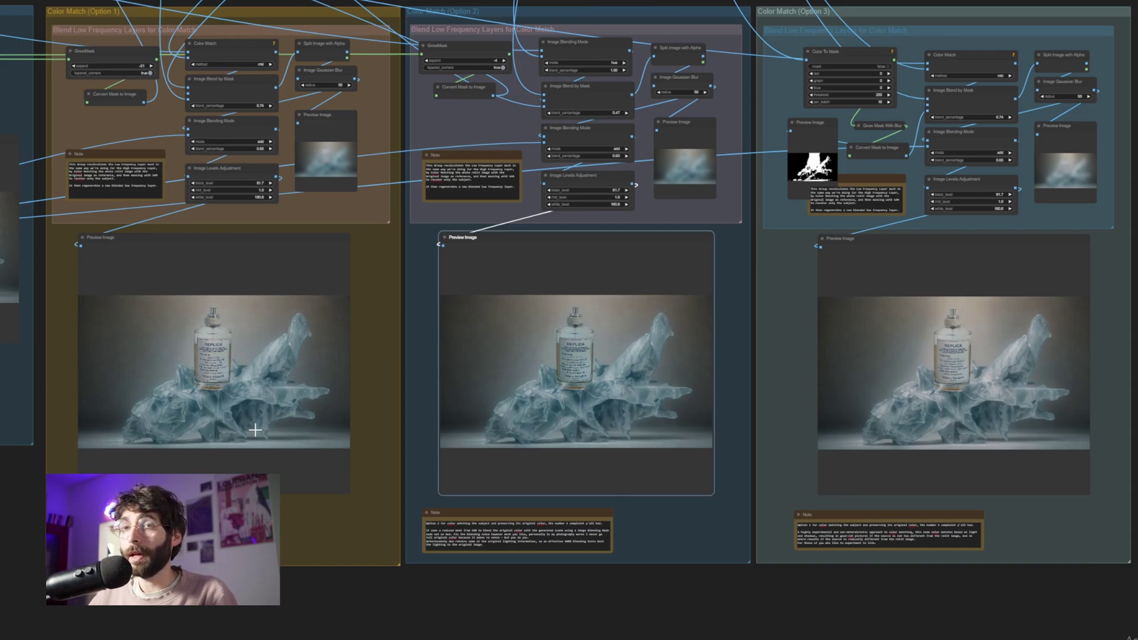
pyautogui.click(230, 45)
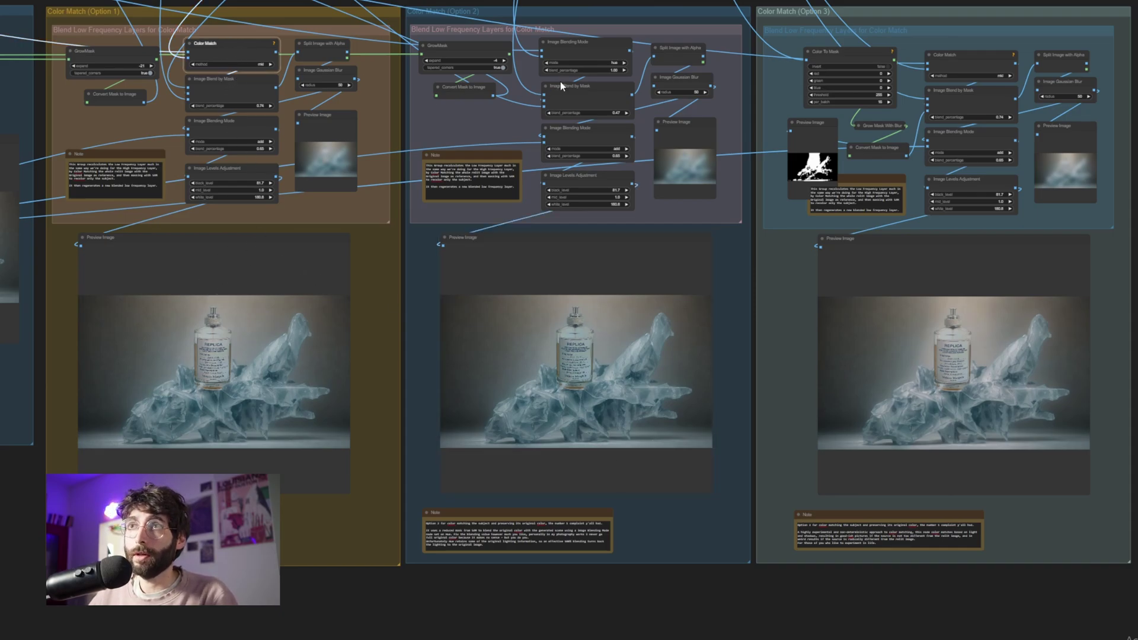
pyautogui.click(596, 46)
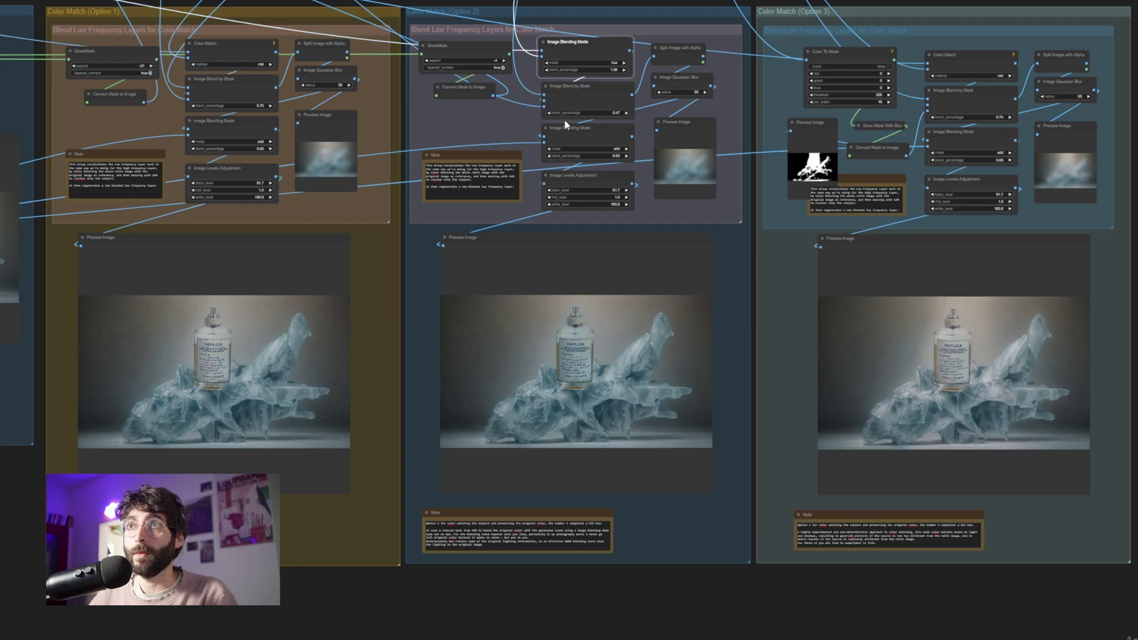
# Inspect Option 3's Color Match node and mask preview, and the lower Image Blending Mode node in each Color Match option.
pyautogui.click(966, 57)
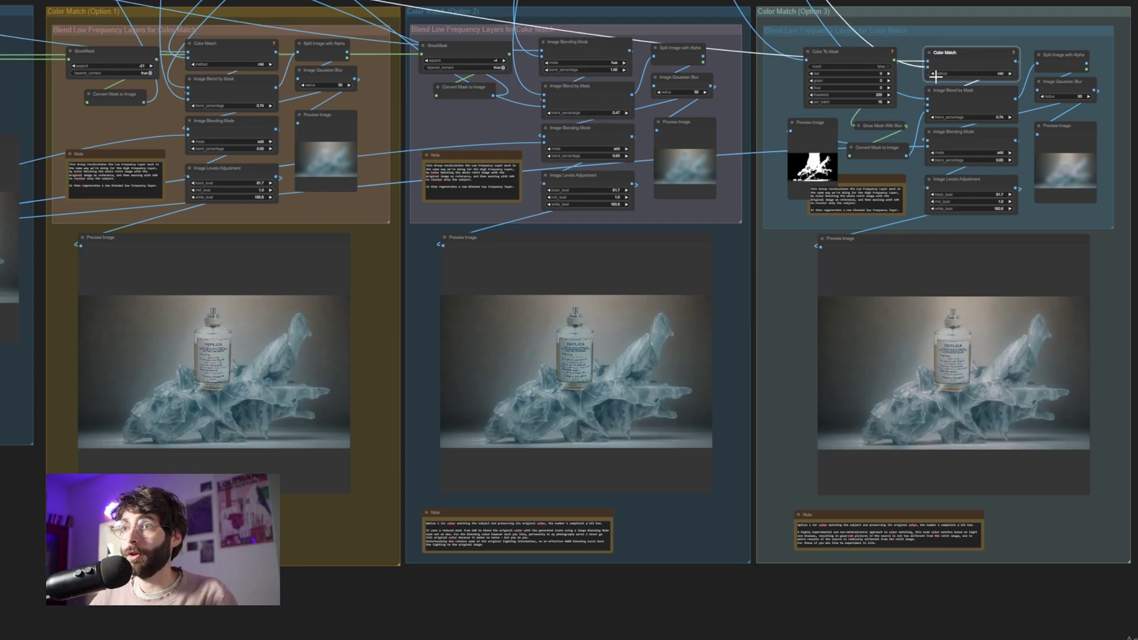
pyautogui.click(830, 126)
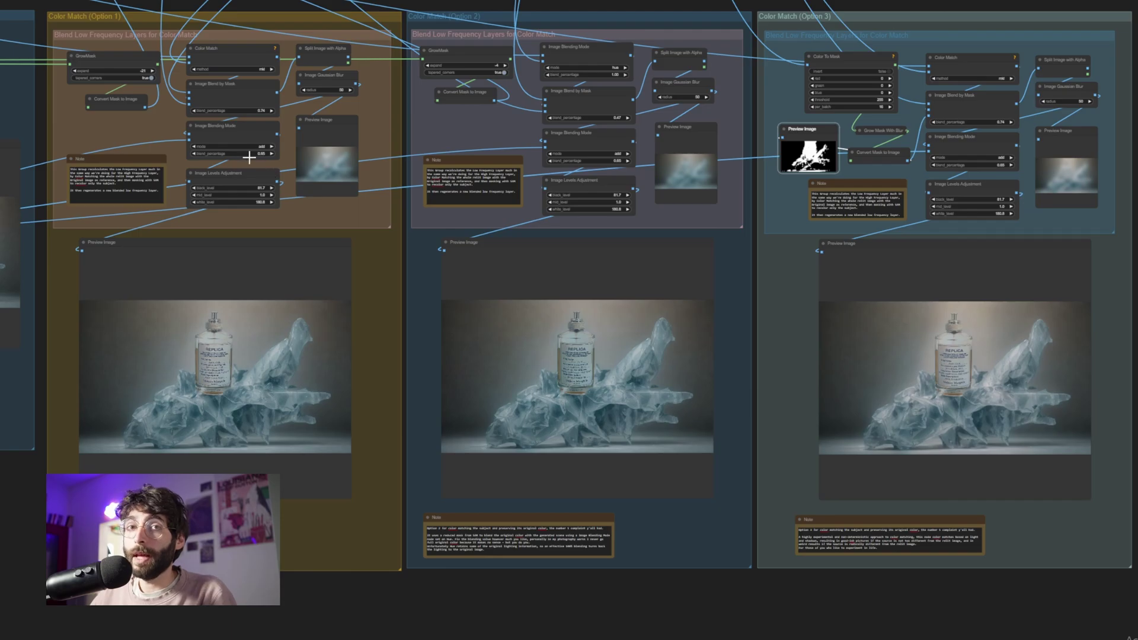
pyautogui.click(246, 126)
pyautogui.click(557, 132)
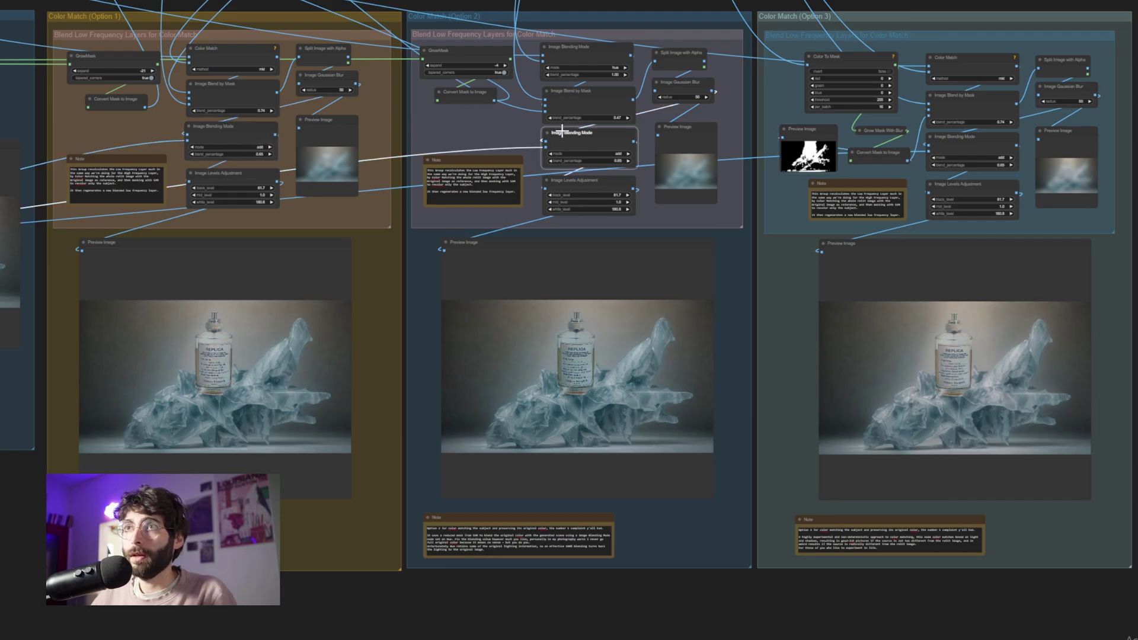
pyautogui.click(949, 137)
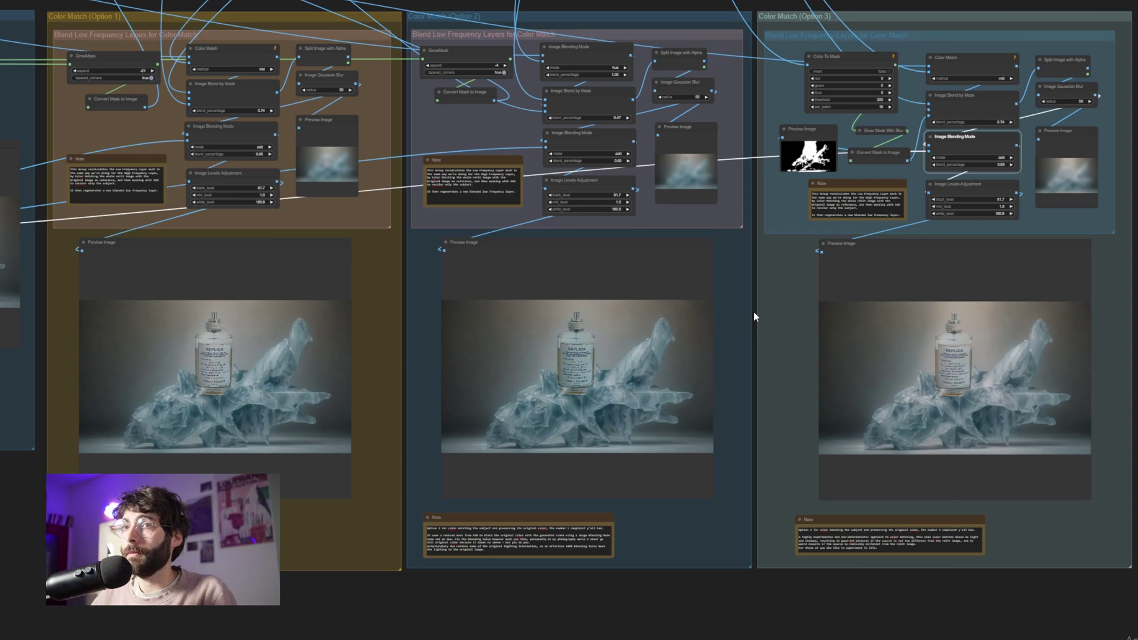
pyautogui.click(510, 223)
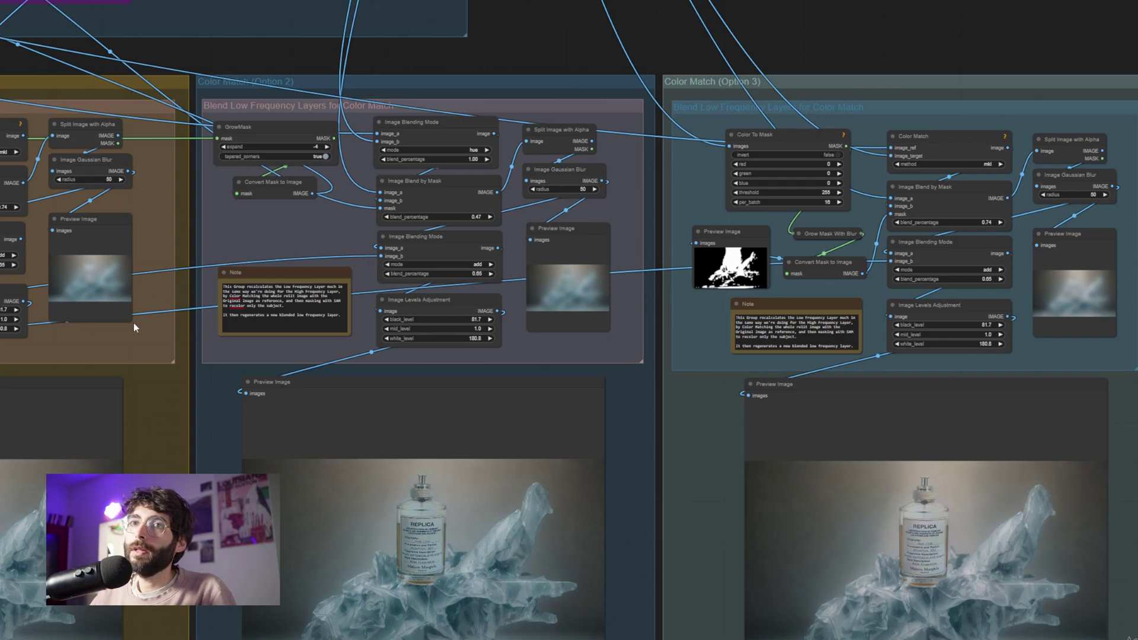
# Enlarge the Preview Image nodes inside the three Blend Low Frequency Layers for Color Match groups.
pyautogui.moveTo(131, 321); pyautogui.dragTo(161, 342)
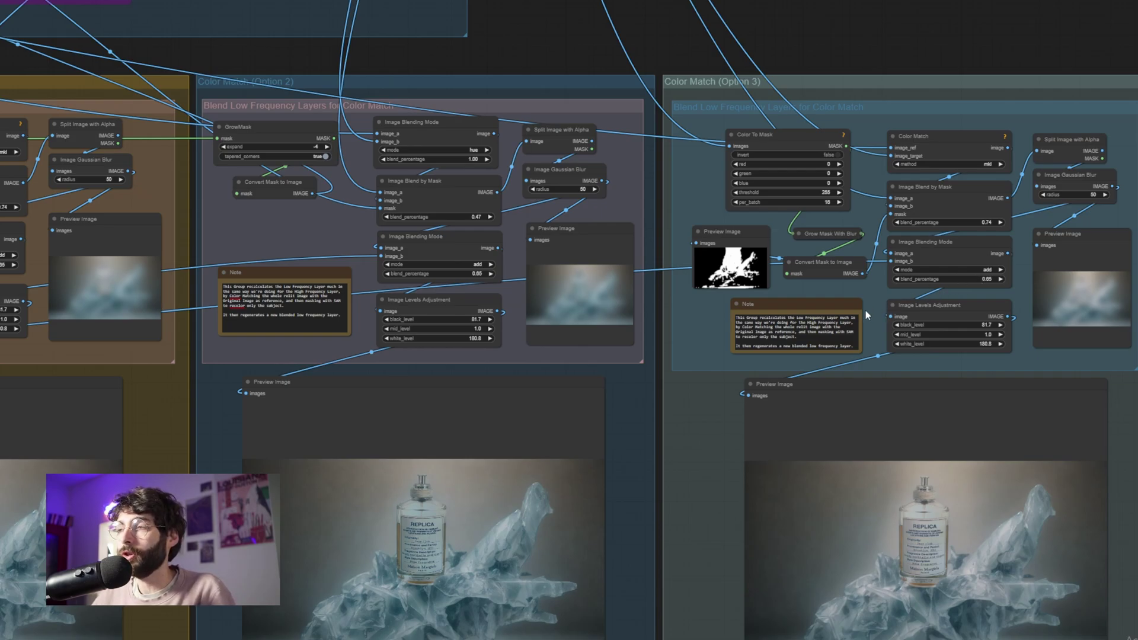
pyautogui.scroll(-5, 865, 311)
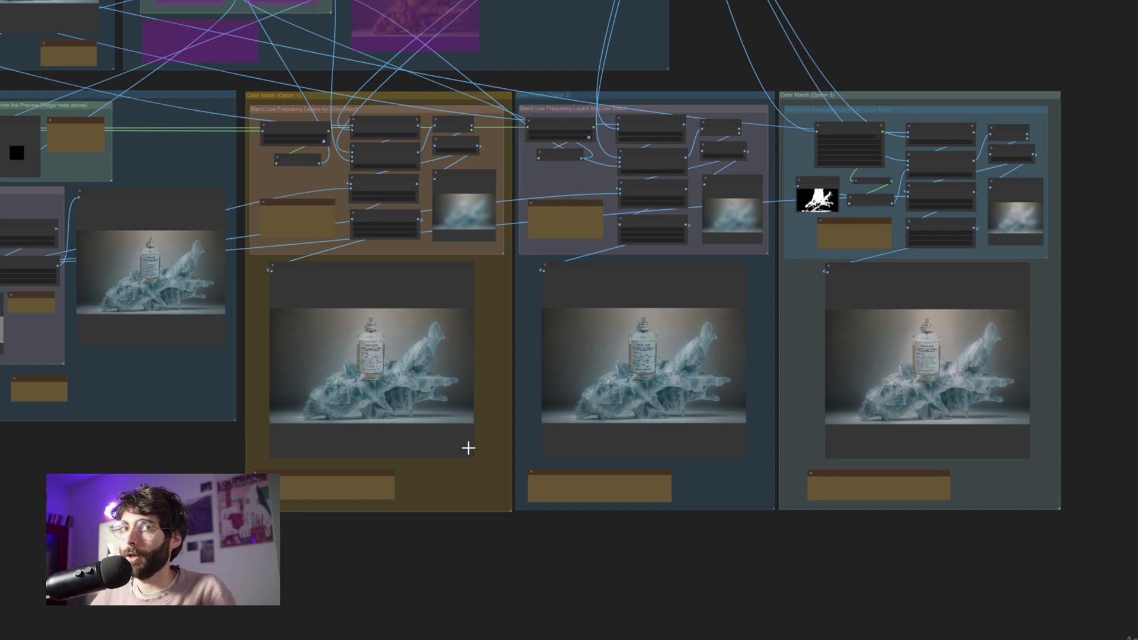
pyautogui.press('.')
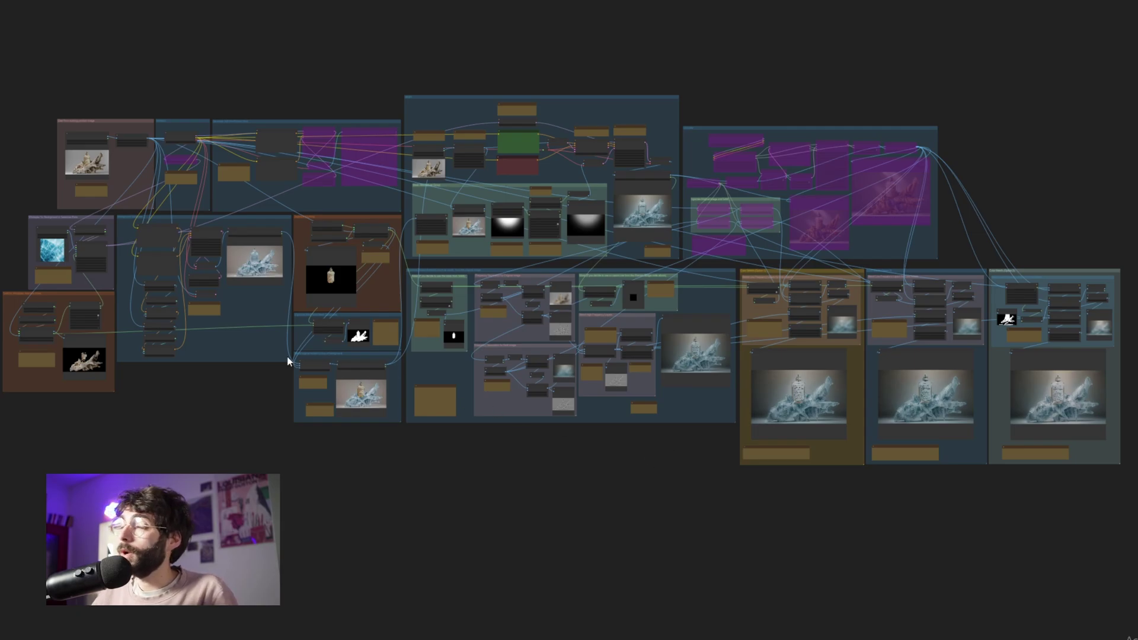
# Connect the VAE Encode latent to the Background Generator KSampler's latent input and set the sampler's denoise to 0.59.
pyautogui.scroll(6, 113, 281)
pyautogui.scroll(8, 123, 286)
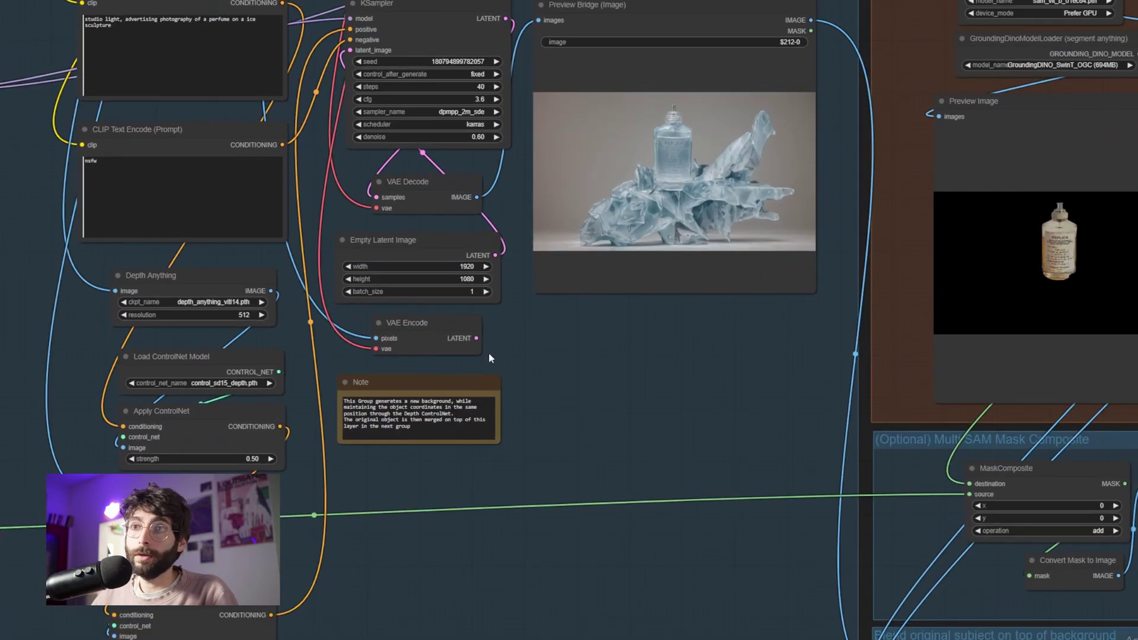
pyautogui.moveTo(489, 352); pyautogui.dragTo(527, 382)
pyautogui.scroll(-10, 528, 388)
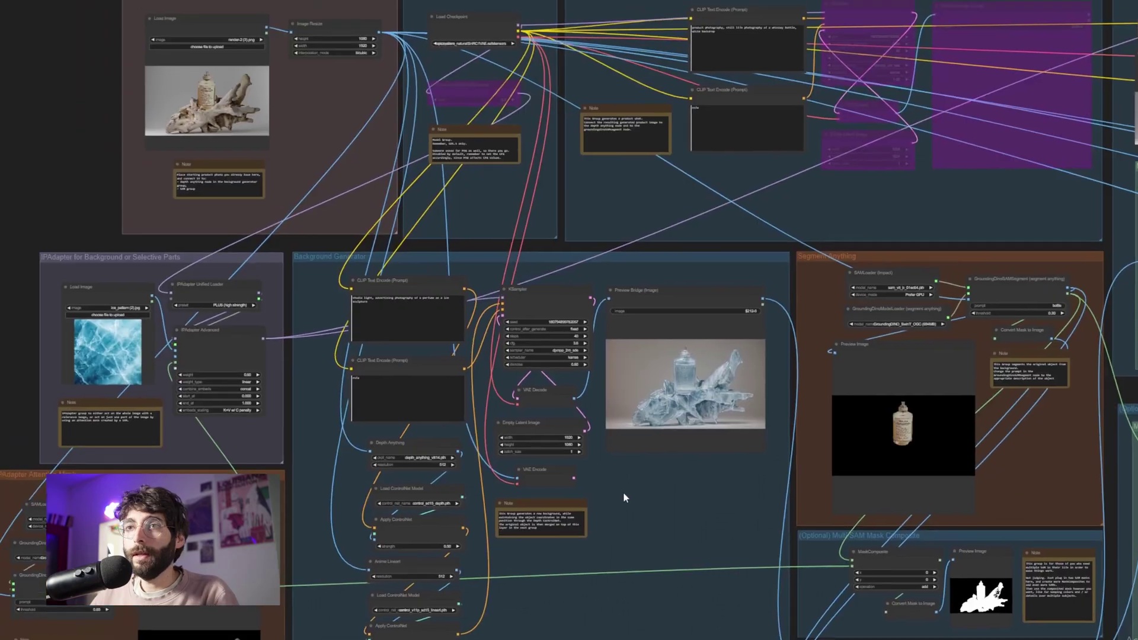
pyautogui.scroll(5, 624, 495)
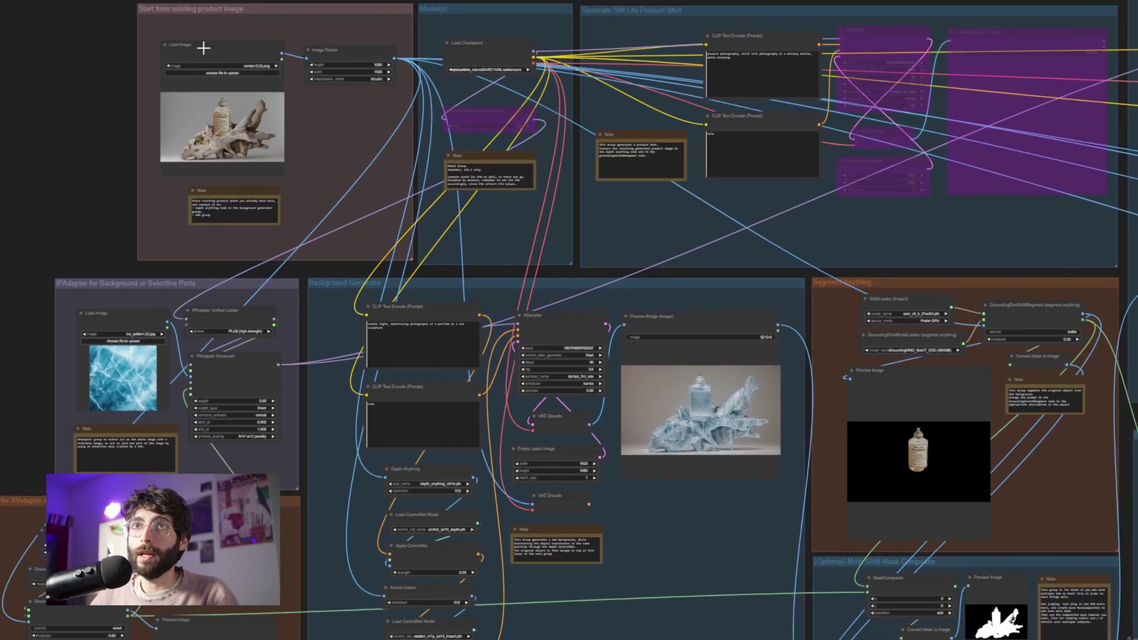
pyautogui.click(229, 48)
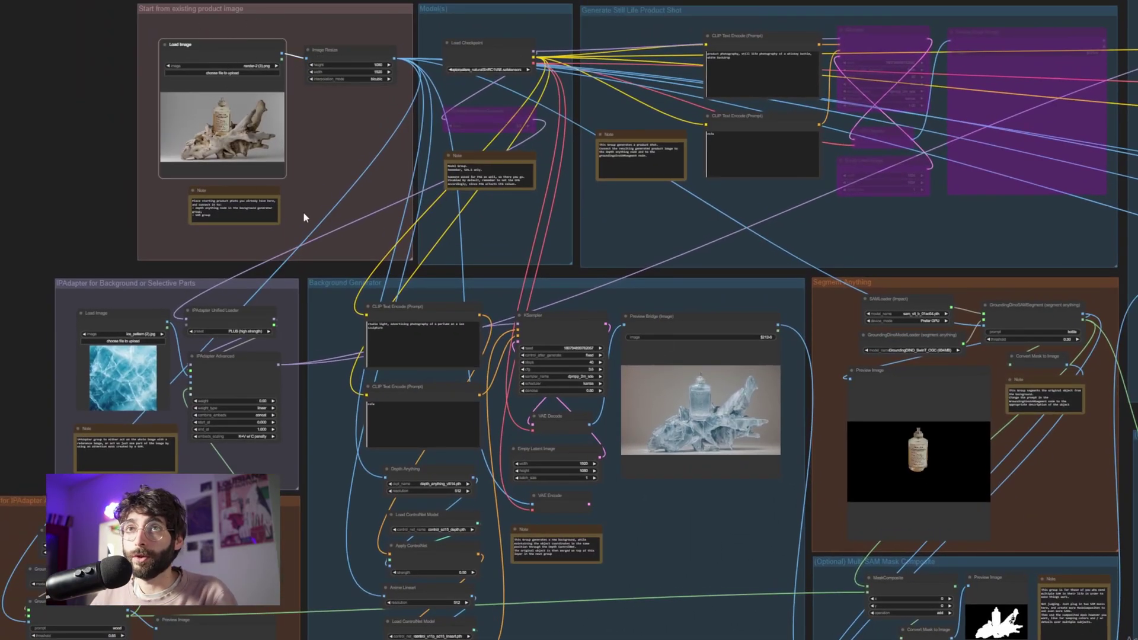
pyautogui.moveTo(614, 511); pyautogui.dragTo(519, 343)
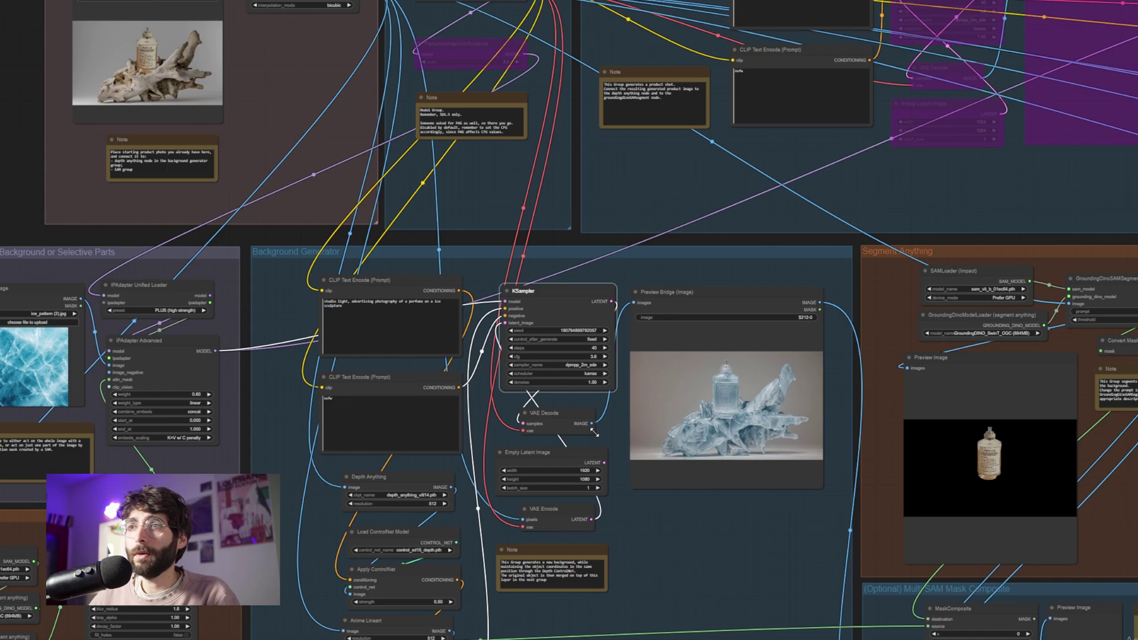
pyautogui.scroll(6, 594, 432)
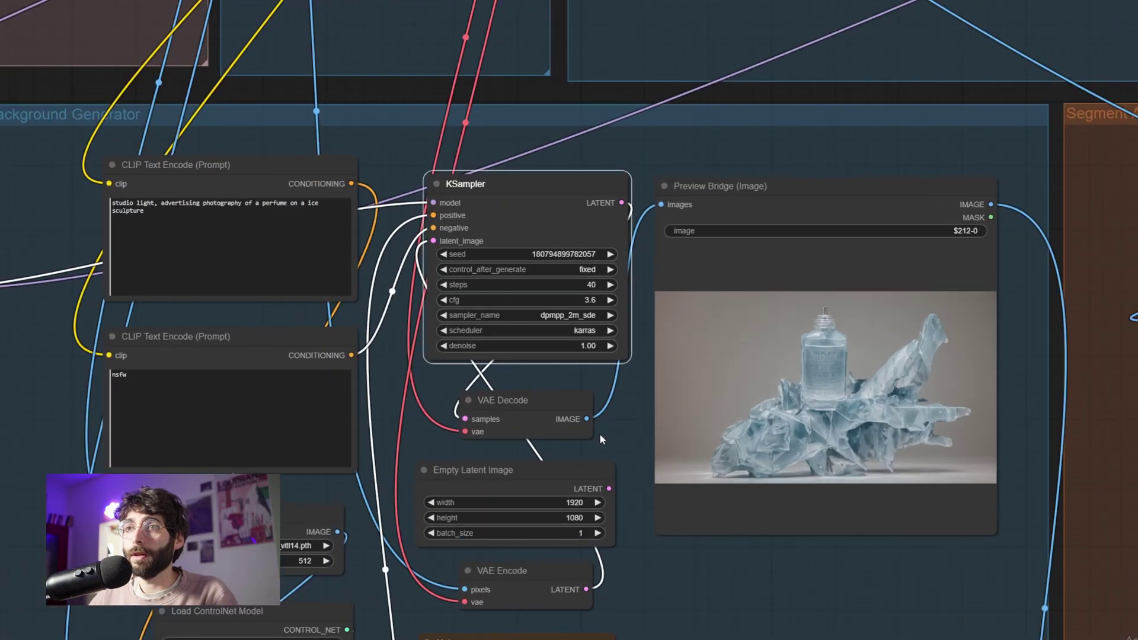
pyautogui.moveTo(583, 352); pyautogui.dragTo(561, 356)
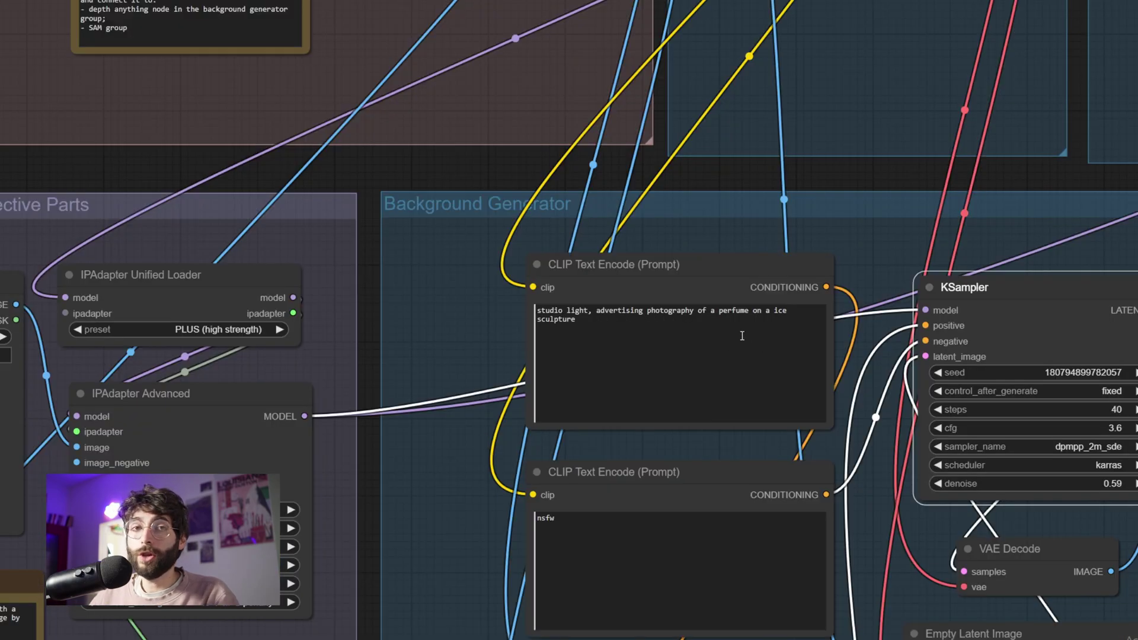
# Change the Background Generator's positive prompt to "studio light, advertising photography of a perfume on a wood branch".
pyautogui.moveTo(748, 331); pyautogui.dragTo(775, 308)
pyautogui.write('wood')
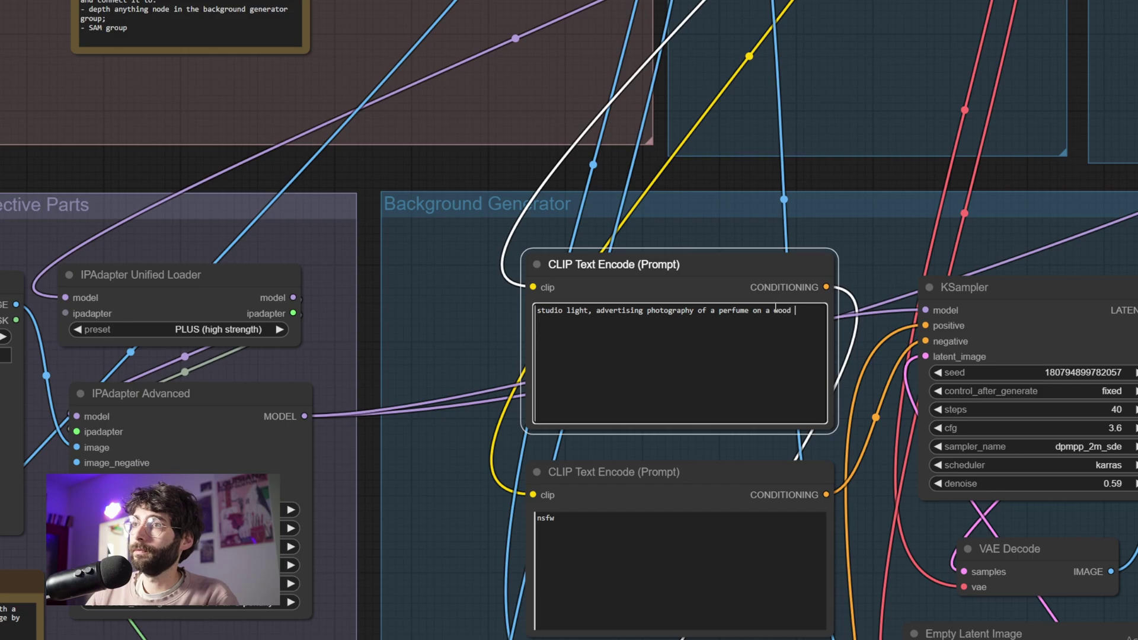
pyautogui.write(' branch')
# Copy the whole wood branch prompt and replace the relighting group's positive prompt with it.
pyautogui.hotkey('ctrl', 'a')
pyautogui.hotkey('ctrl', 'c')
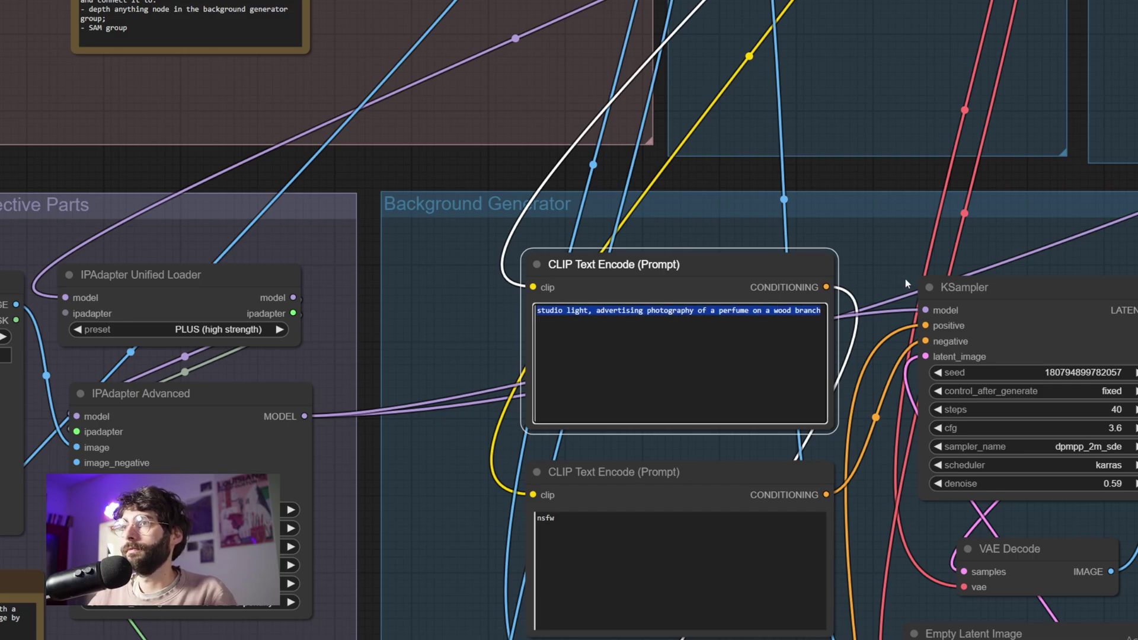
pyautogui.scroll(-7, 905, 278)
pyautogui.moveTo(887, 292); pyautogui.dragTo(593, 317)
pyautogui.scroll(-1, 971, 298)
pyautogui.moveTo(970, 298); pyautogui.dragTo(592, 360)
pyautogui.scroll(-3, 775, 268)
pyautogui.moveTo(775, 268); pyautogui.dragTo(127, 384)
pyautogui.scroll(7, 564, 269)
pyautogui.moveTo(581, 190); pyautogui.dragTo(513, 162)
pyautogui.hotkey('ctrl', 'v')
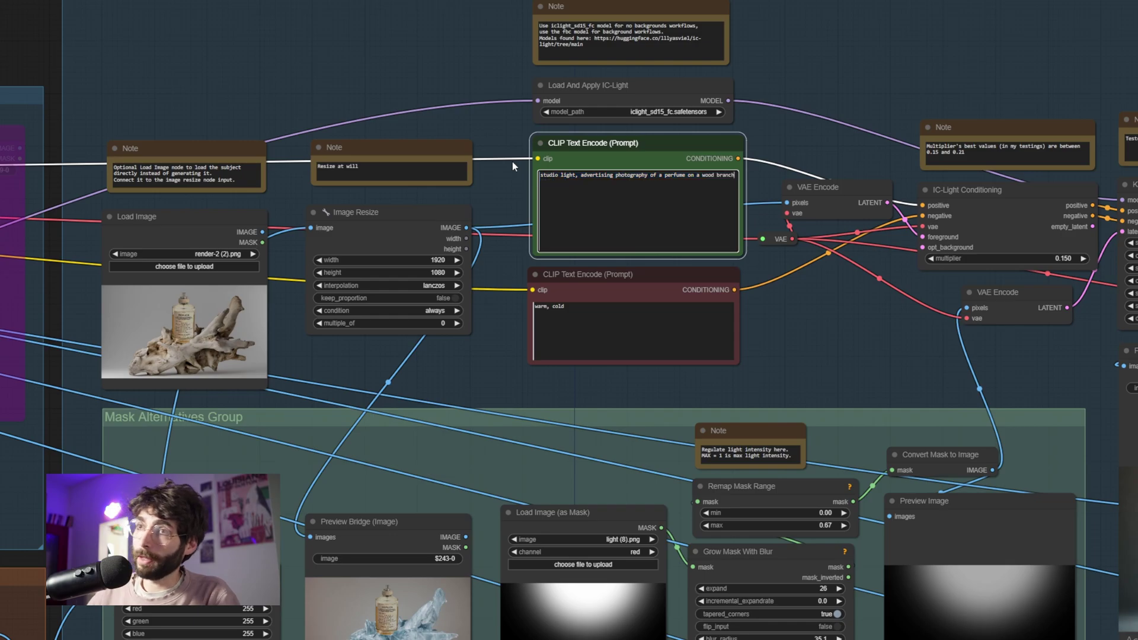
pyautogui.click(496, 195)
# Bypass all nodes of the IPAdapter for Background or Selective Parts group.
pyautogui.scroll(-9, 518, 322)
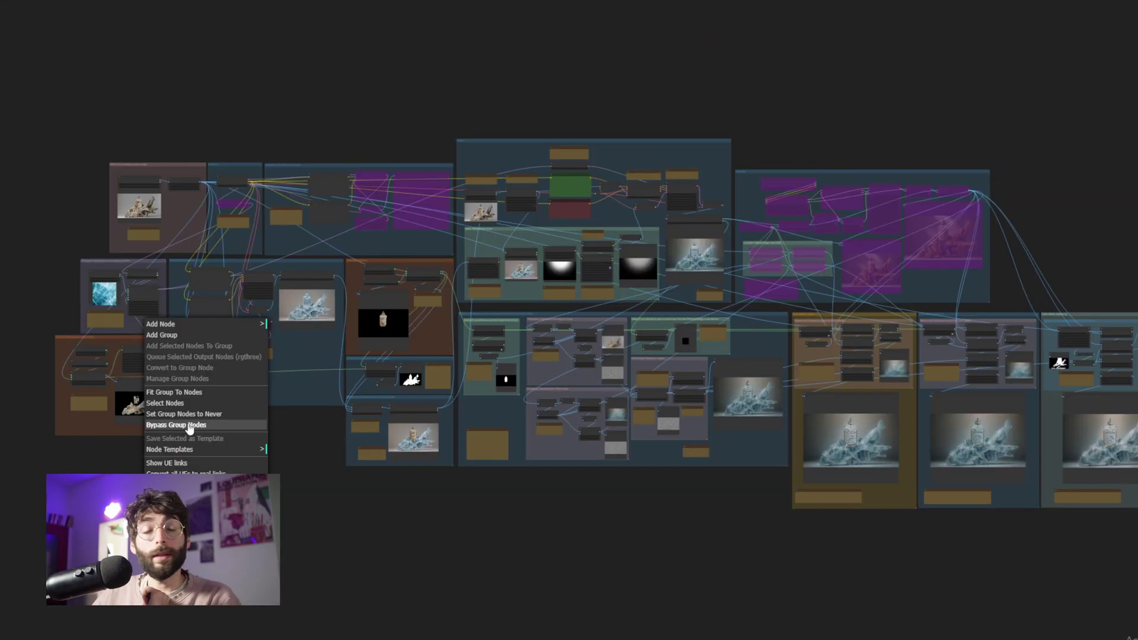
pyautogui.click(189, 426)
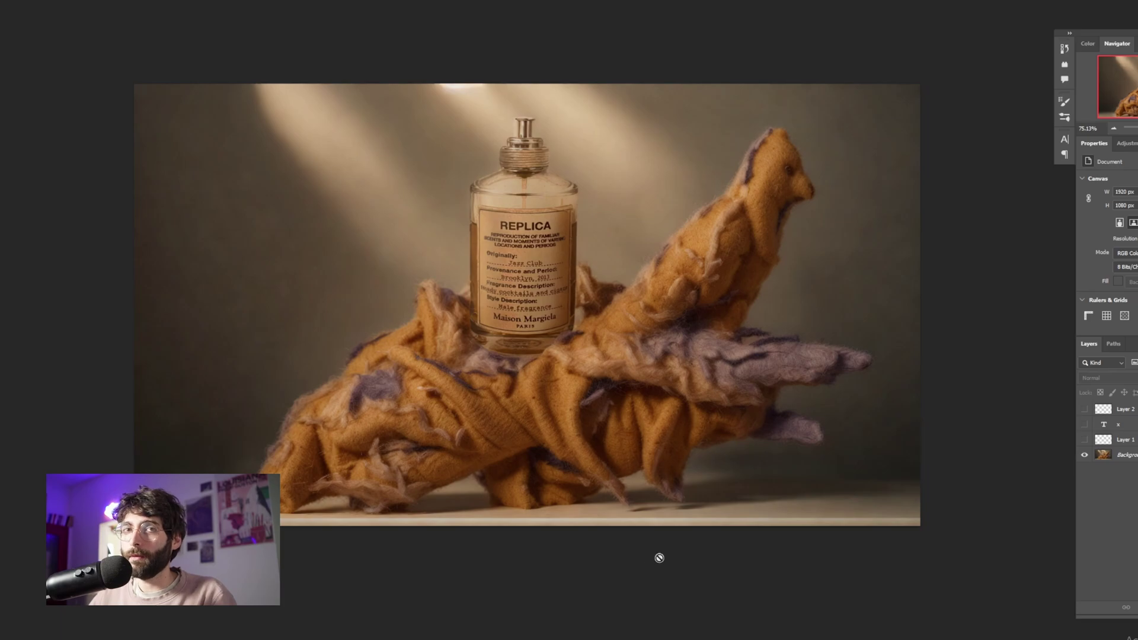
# Switch to Photoshop and show Layer 2, the text layer and Layer 1 above the background.
pyautogui.moveTo(1085, 409); pyautogui.dragTo(1085, 440)
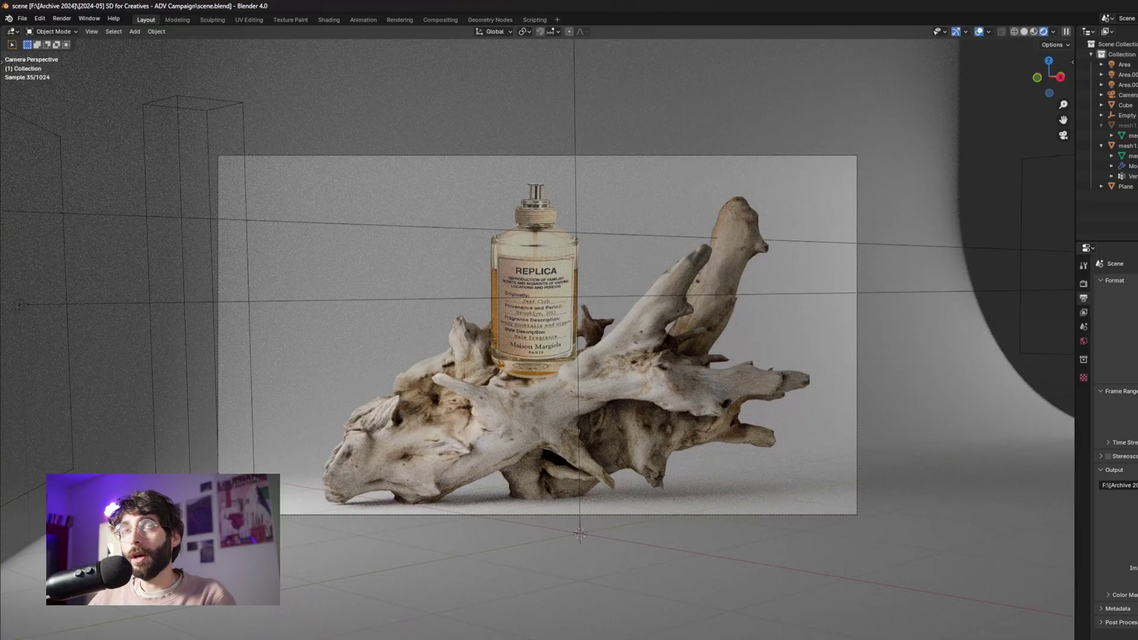
# Switch to Blender and play the animation of the bottle and driftwood scene.
pyautogui.press('space')
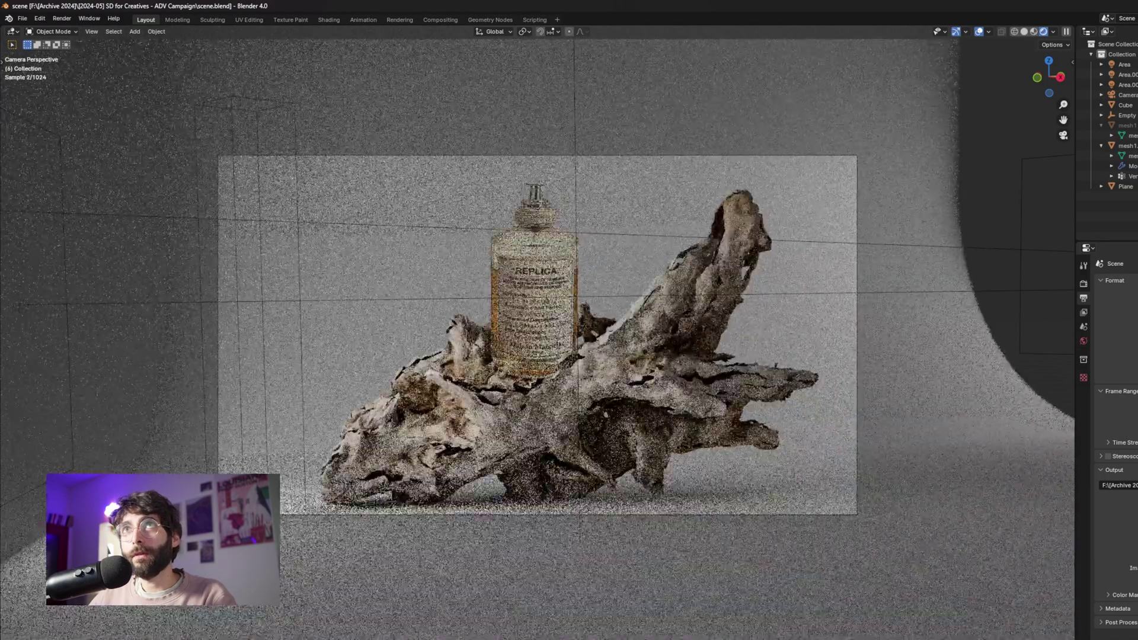